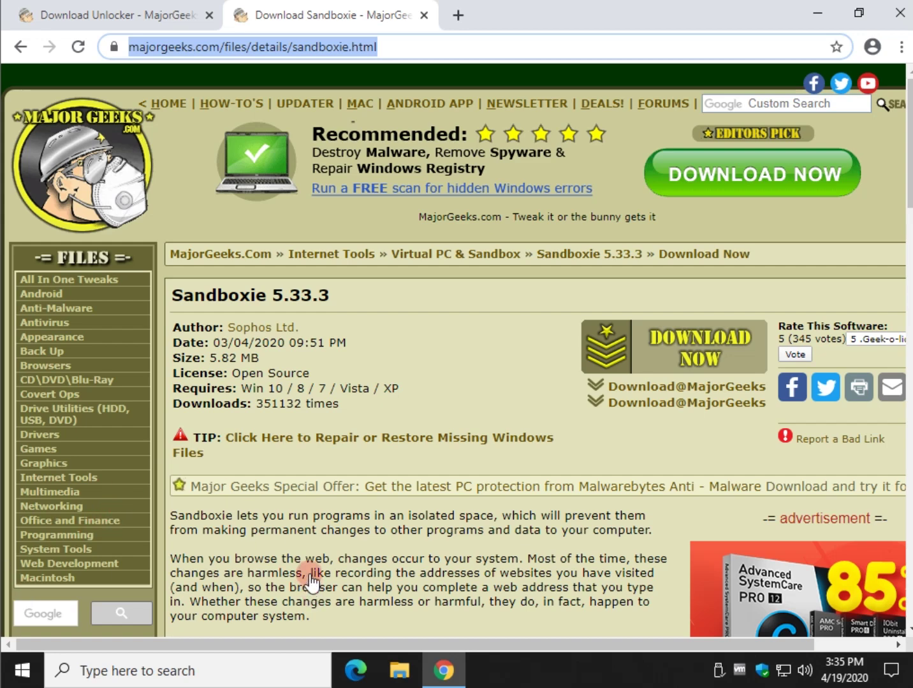
Scroll the Sandboxie 5.33.3 download page, then minimize Chrome to reveal the desktop installers
scroll(331, 530, "down", 1)
scroll(331, 531, "down", 2)
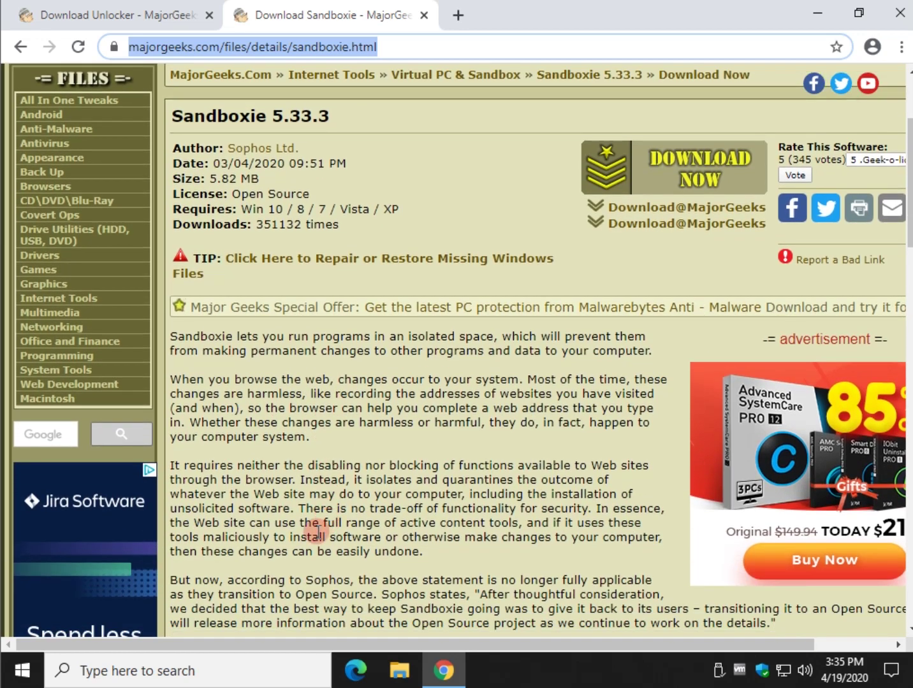
left_click(235, 646)
left_click_drag(234, 646, 466, 645)
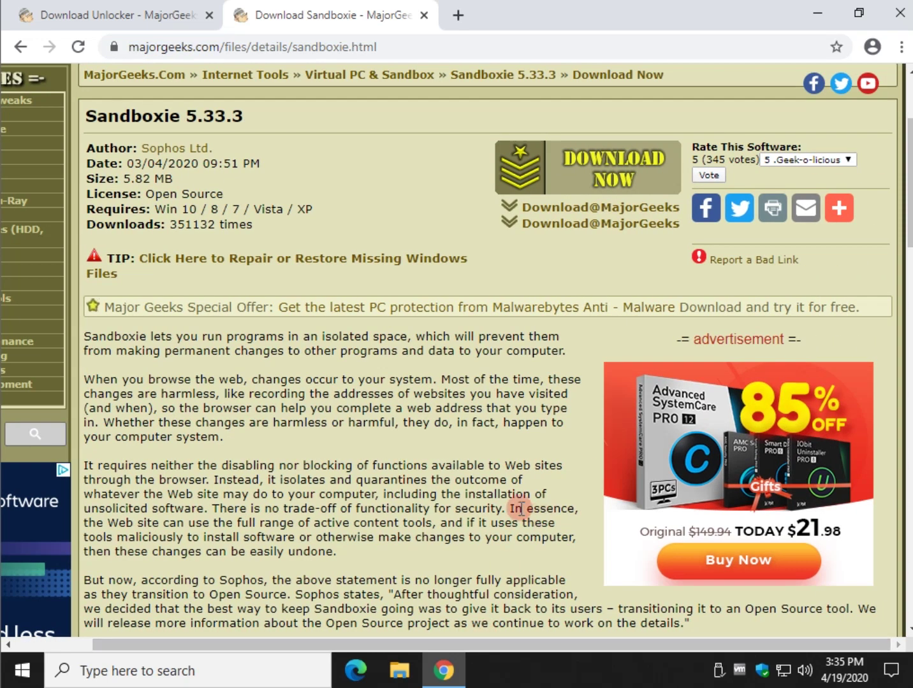
left_click(825, 15)
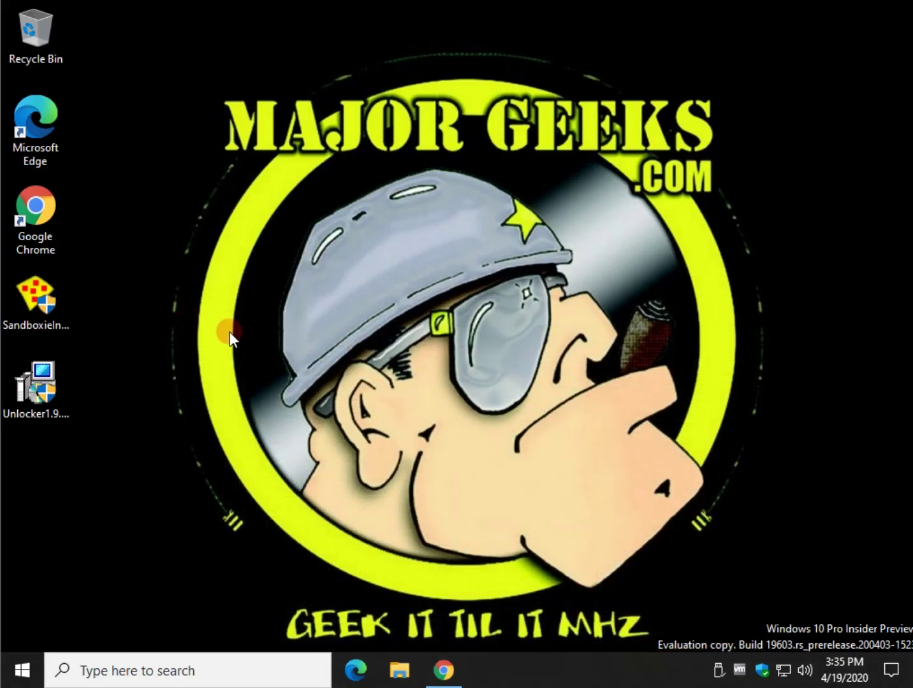
Run SandboxieInstall-533-3.exe and complete setup in English with the default location and driver
left_click(50, 301)
double_click(50, 301)
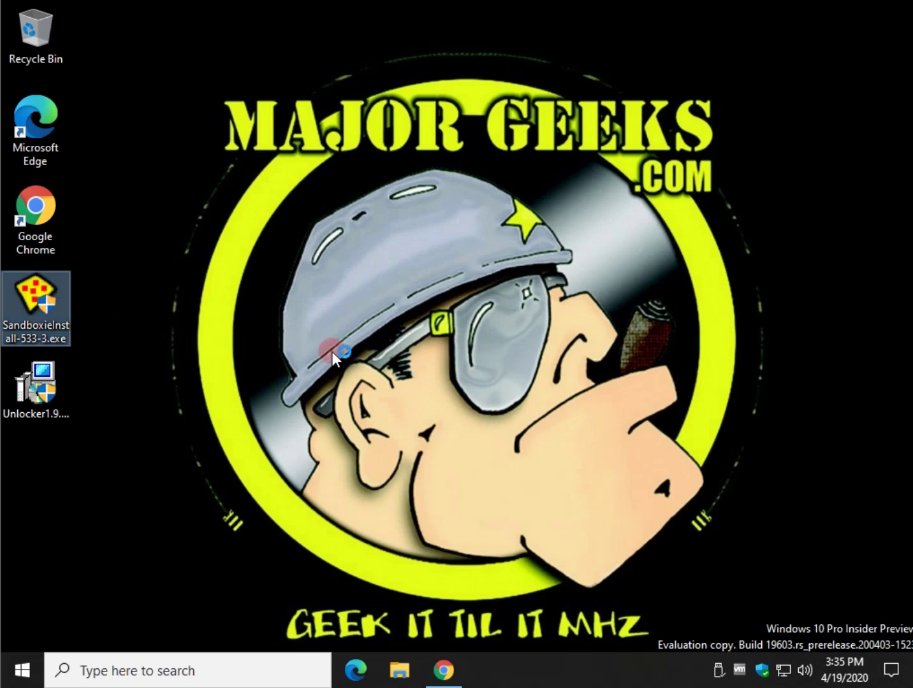
left_click(359, 461)
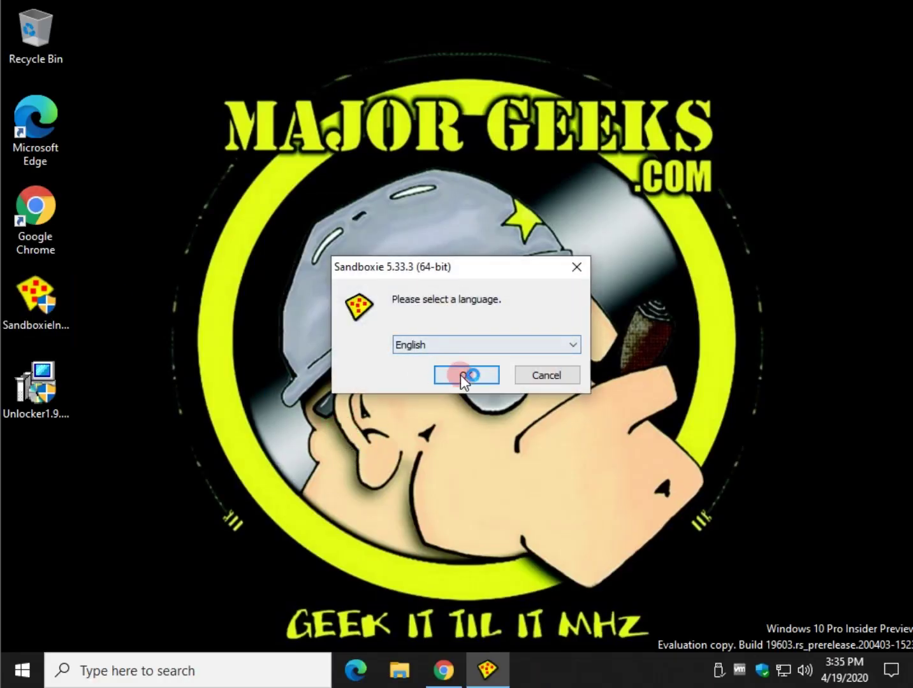
left_click(465, 375)
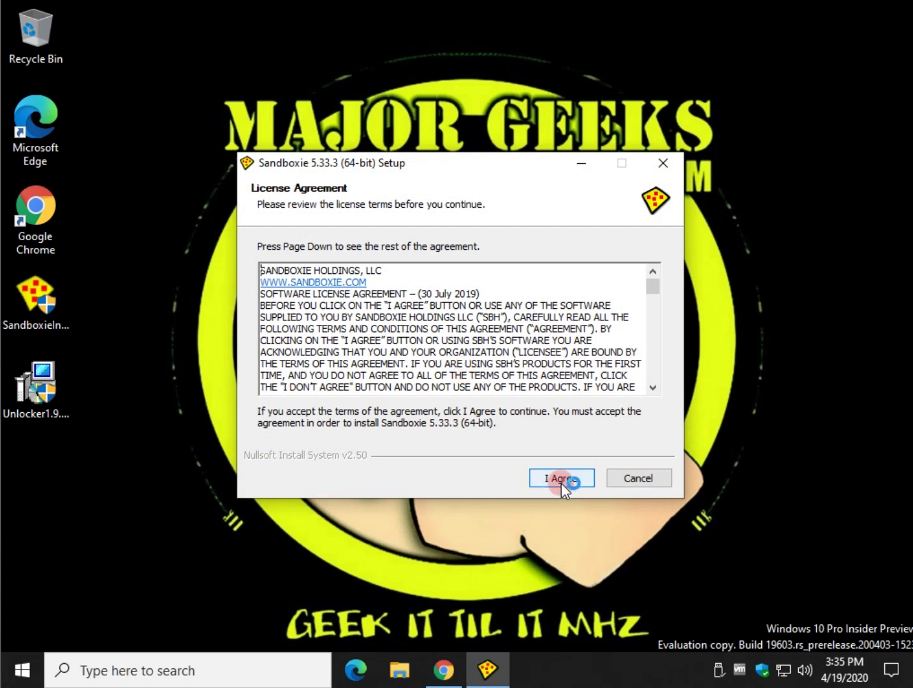
left_click(561, 479)
left_click(565, 477)
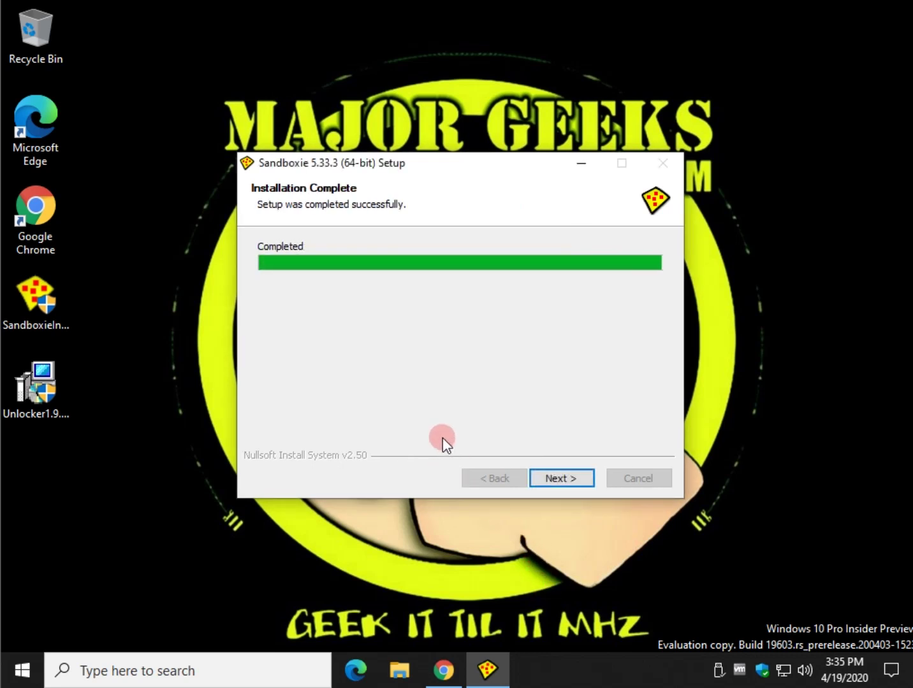
left_click(565, 478)
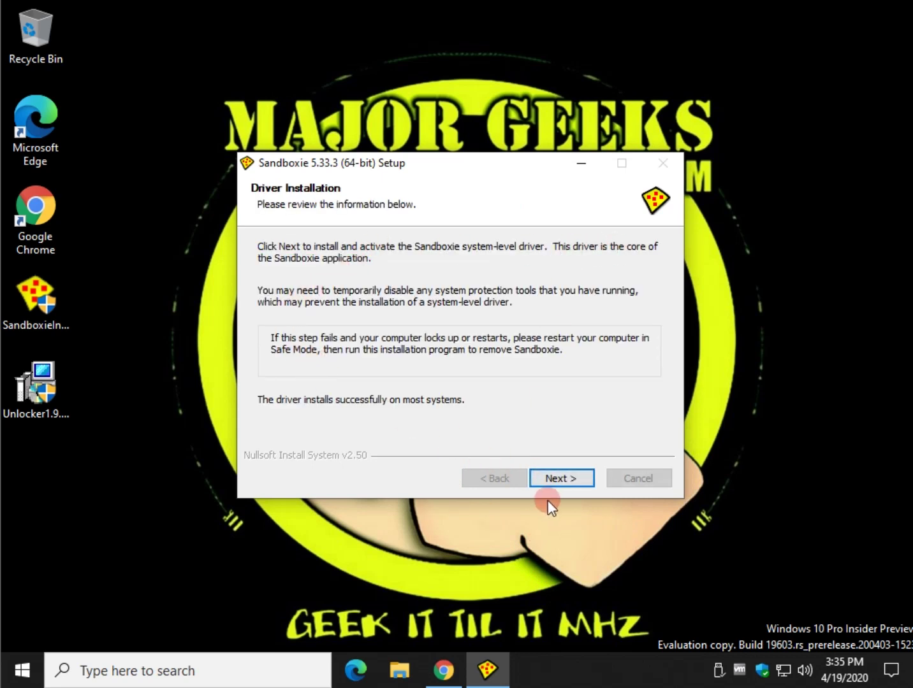
left_click(565, 478)
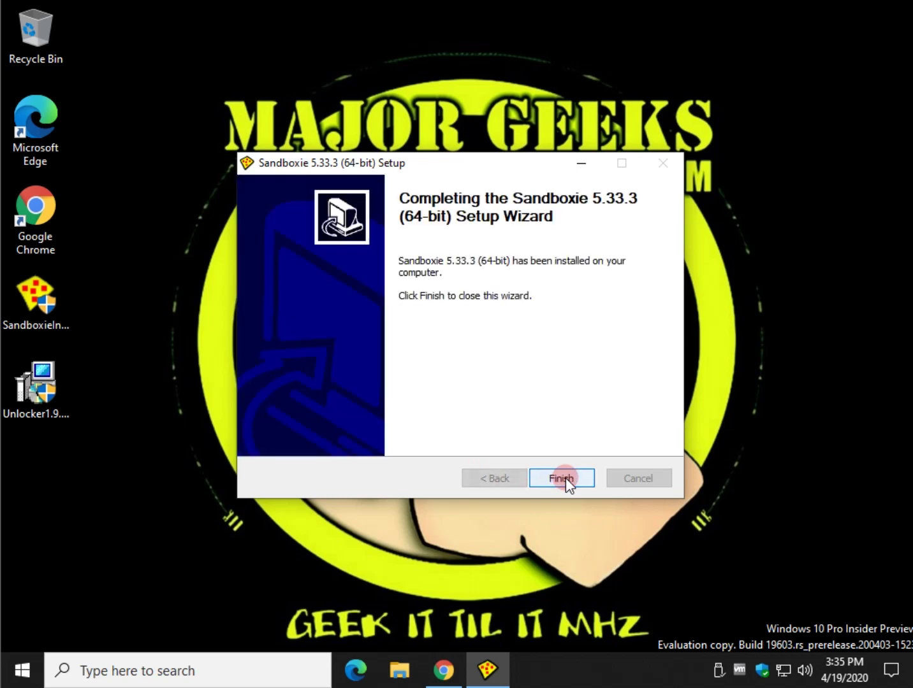
left_click(563, 478)
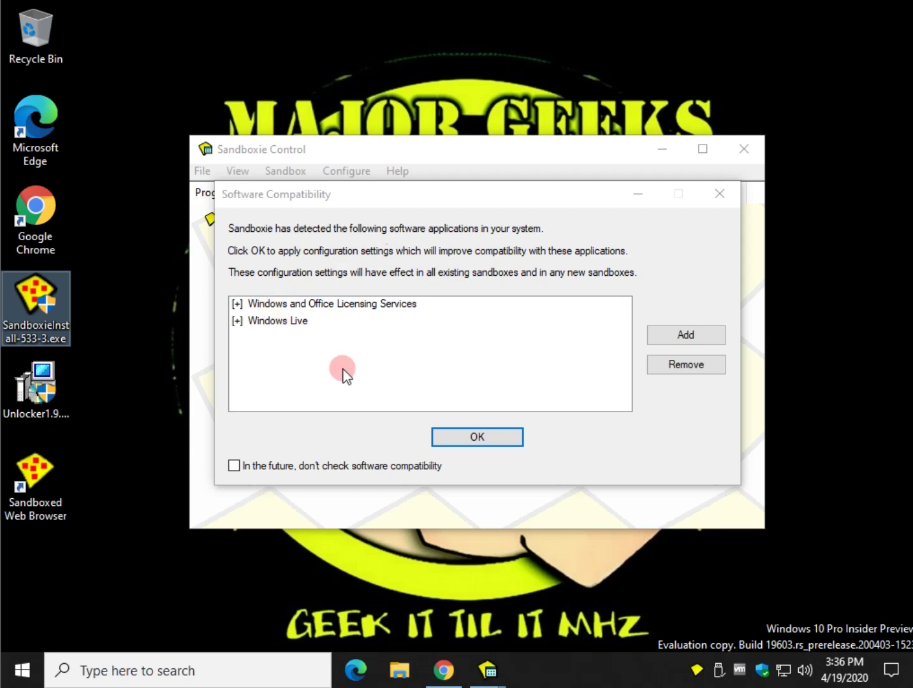
Disable future software compatibility checks, then page through the Getting Started tutorial and close it
left_click(326, 468)
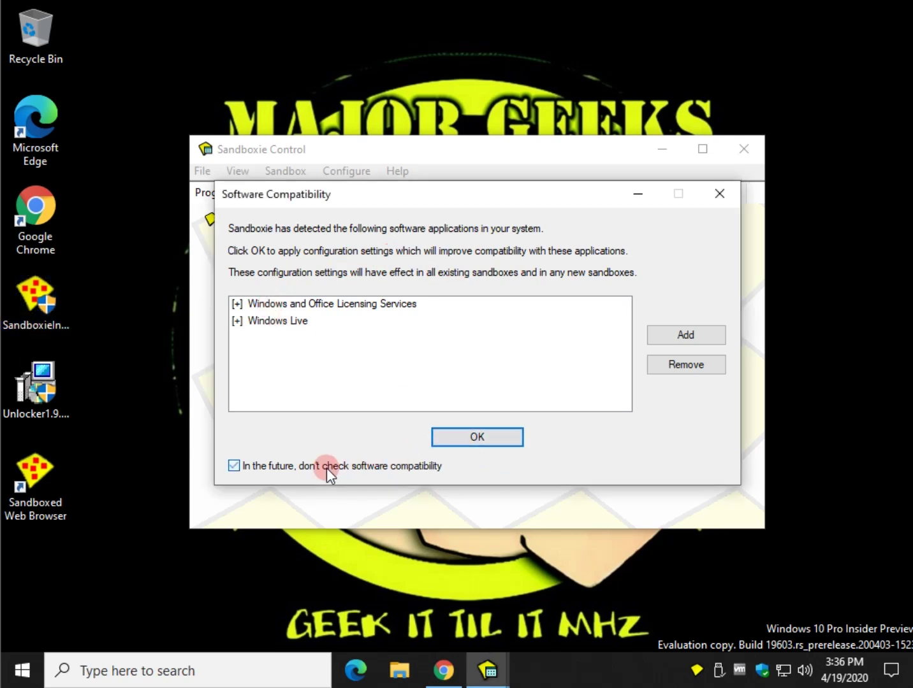
left_click(494, 441)
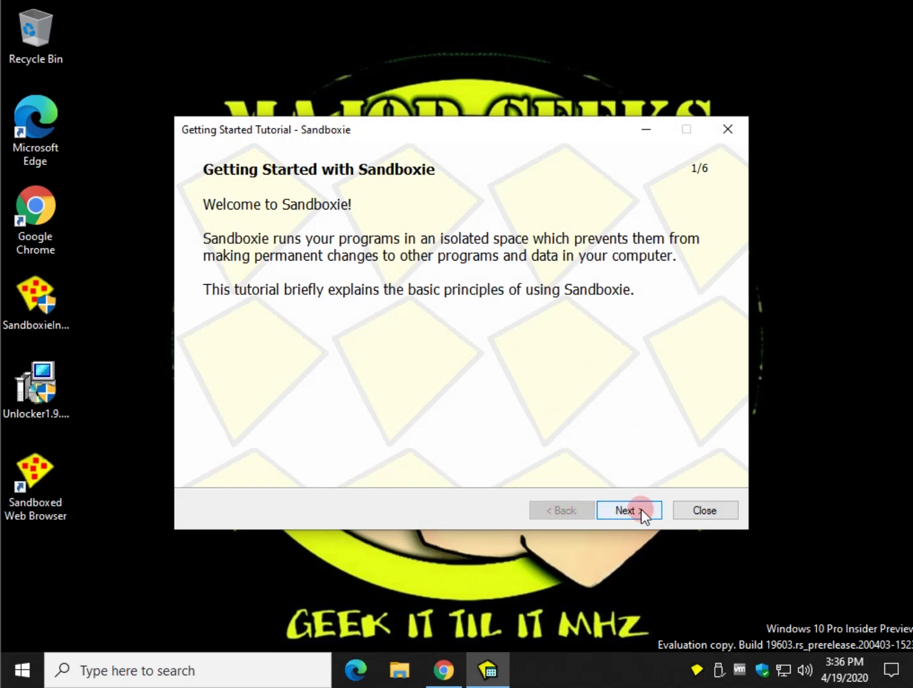
left_click(641, 511)
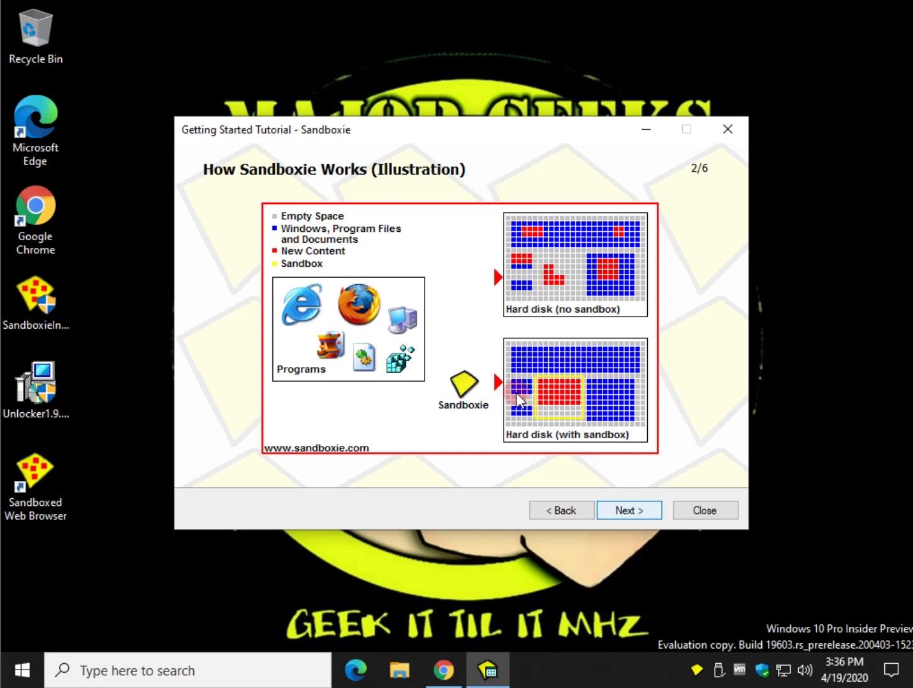
left_click(635, 510)
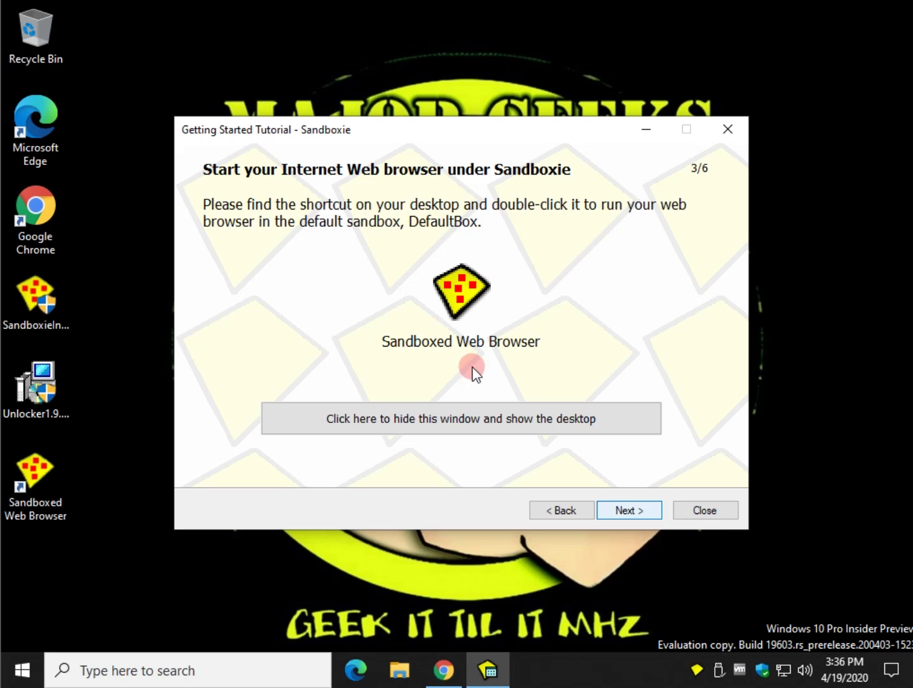
left_click(632, 510)
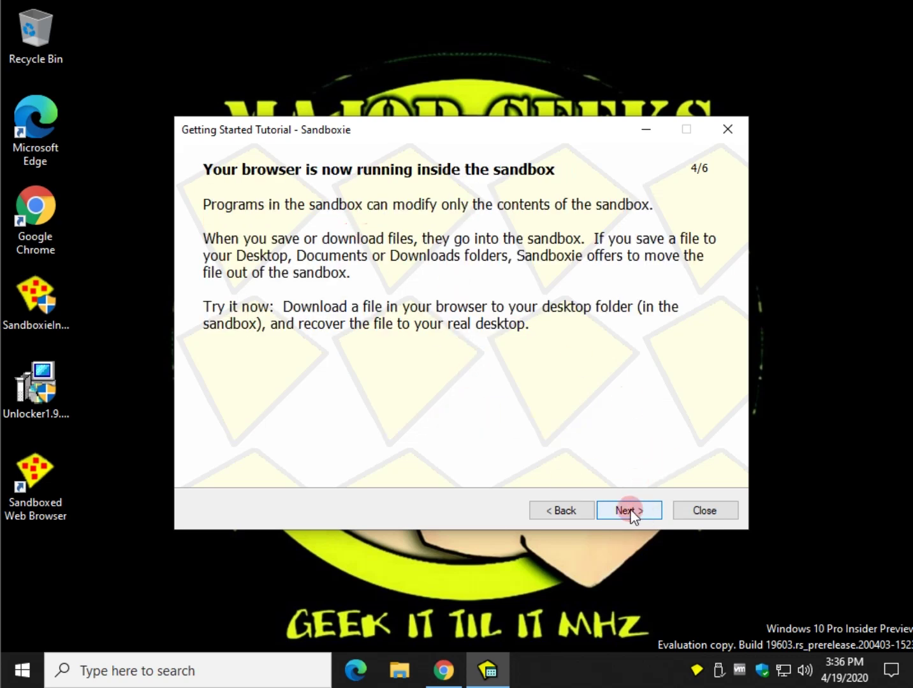
left_click(631, 511)
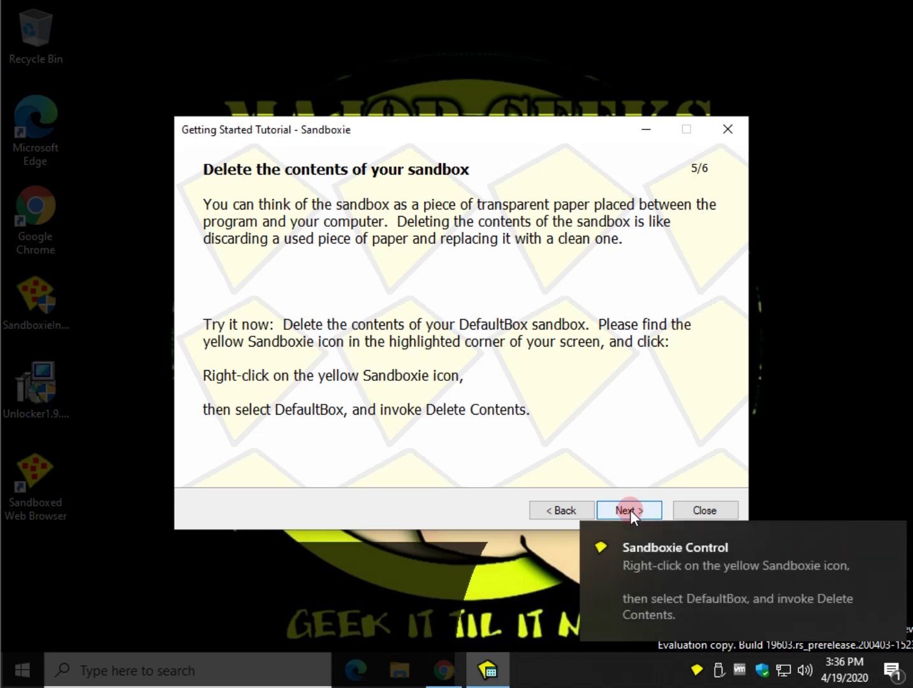
left_click(885, 589)
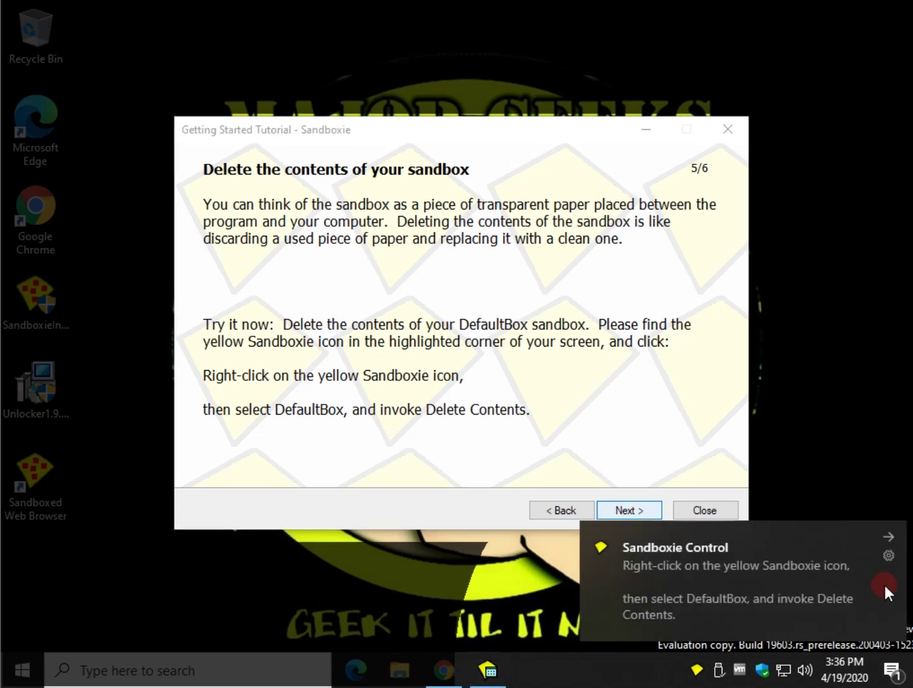
left_click(703, 513)
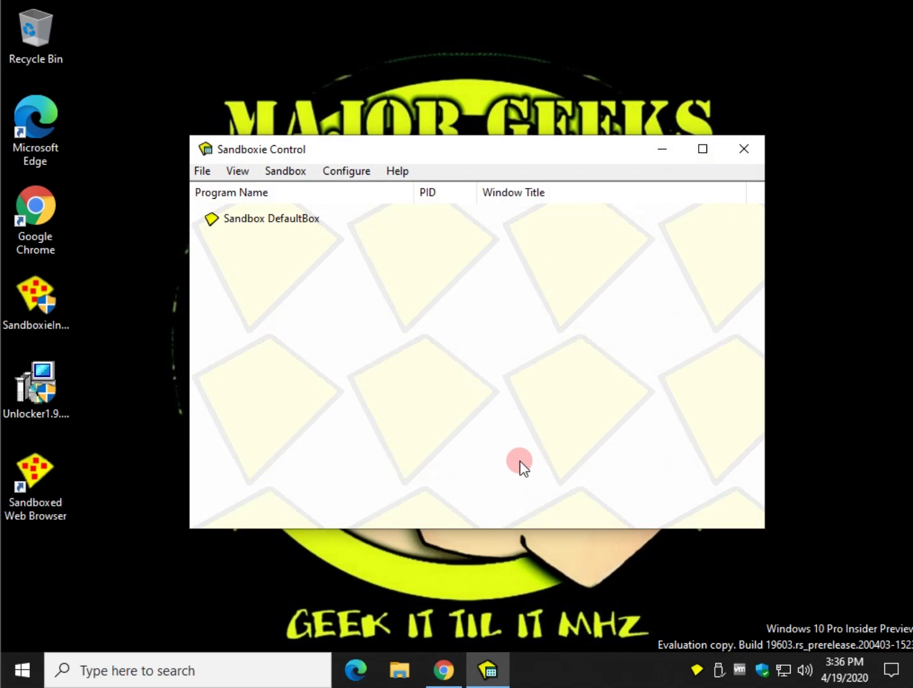
mouse_move(443, 670)
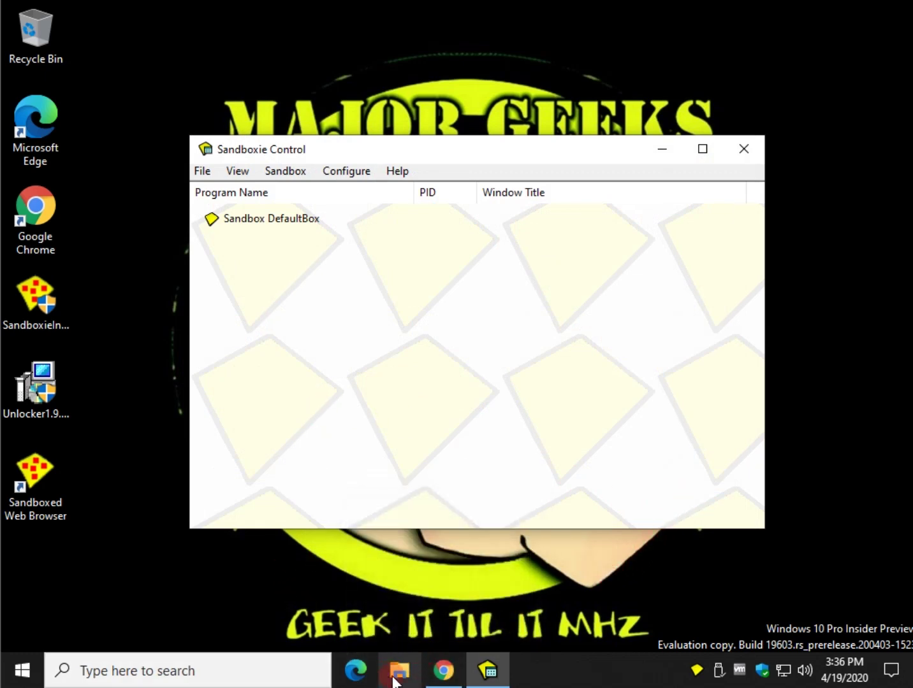
Restore Chrome from the taskbar and scroll the MajorGeeks Sandboxie 5.33.3 page
left_click(441, 670)
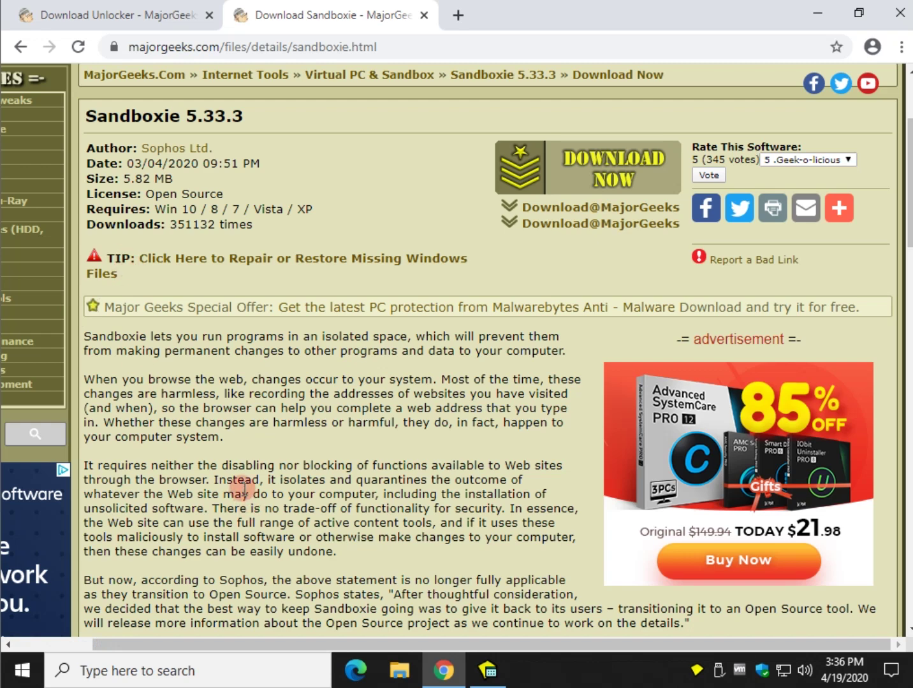
scroll(258, 389, "up", 1)
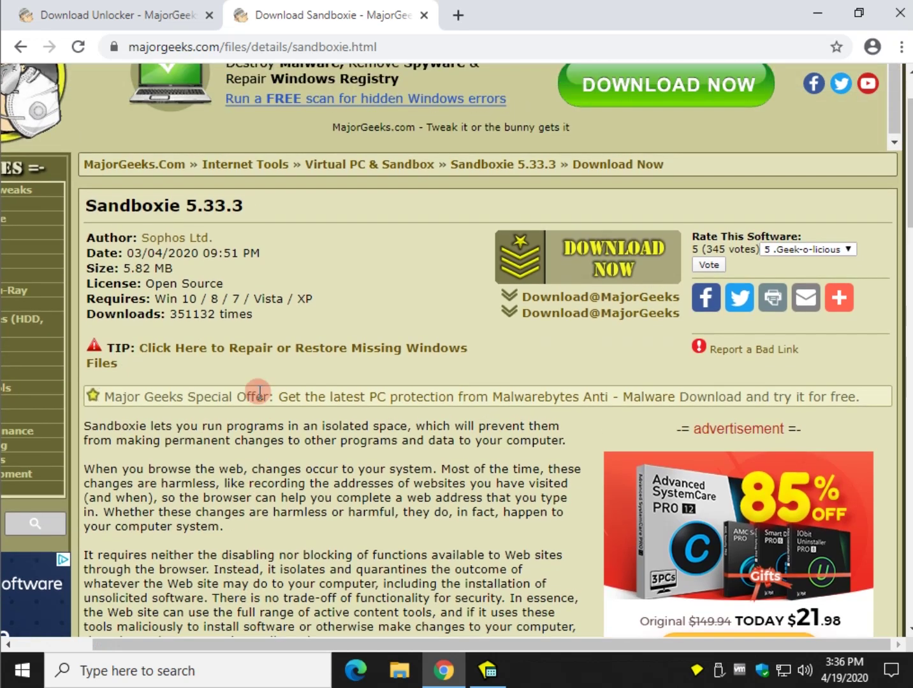
scroll(259, 391, "down", 1)
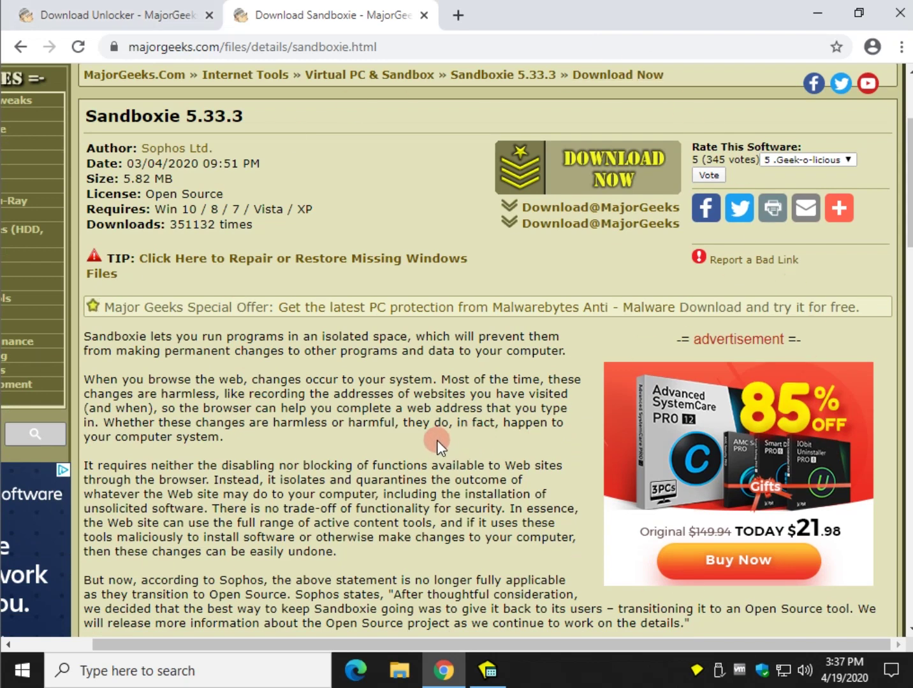
Read the Unlocker 1.9.2 download page and its Ad-Supported licensing explanation
left_click(119, 16)
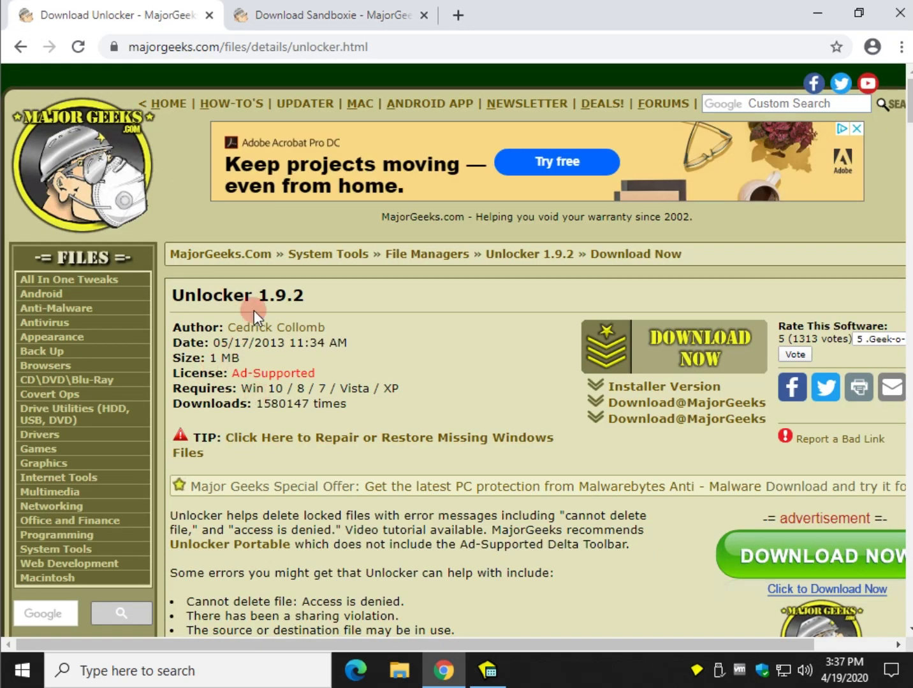
scroll(456, 357, "down", 1)
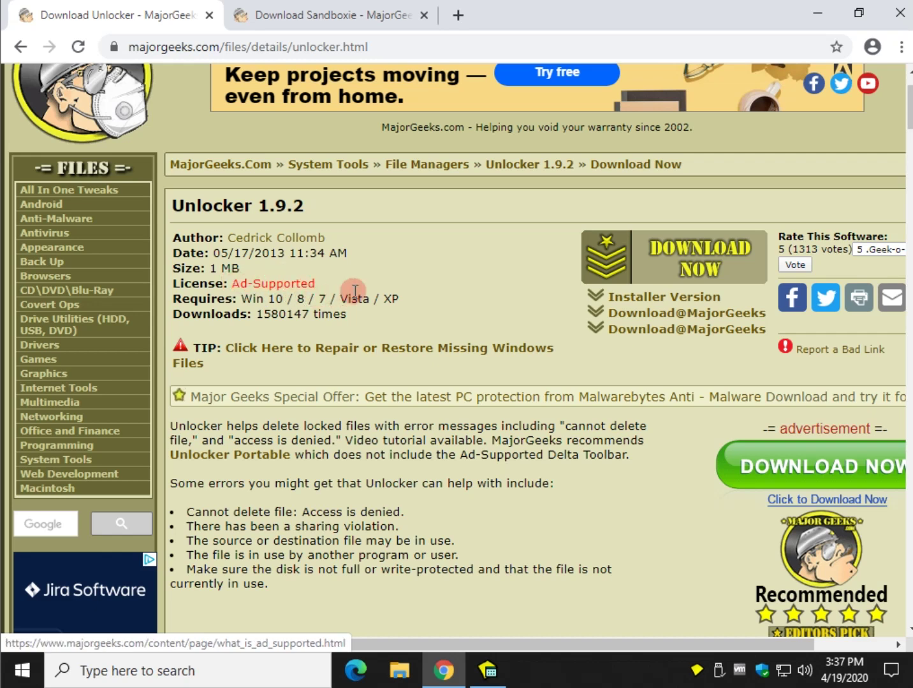
scroll(408, 275, "down", 1)
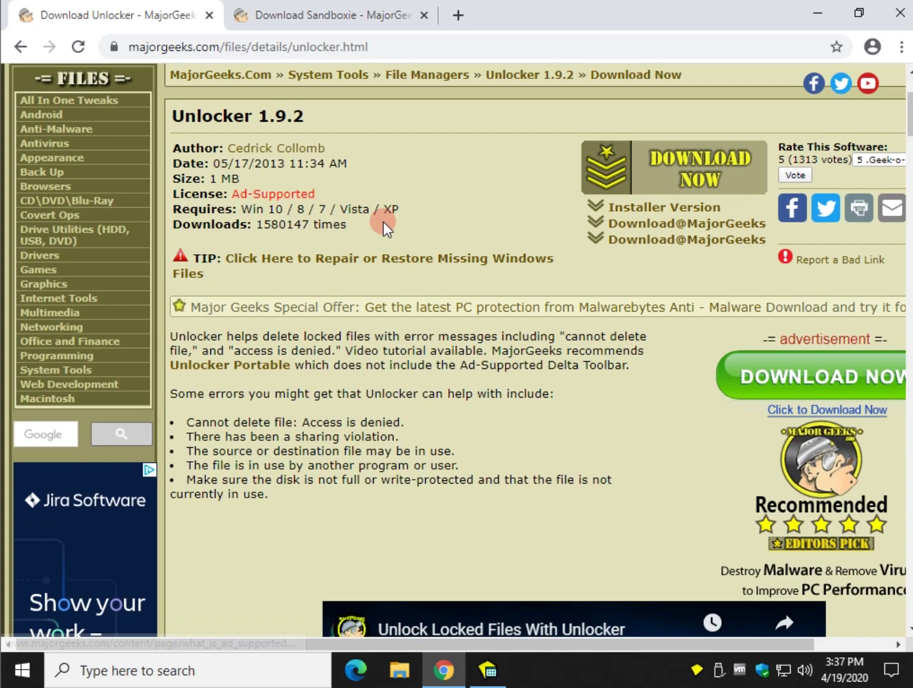
left_click(268, 197)
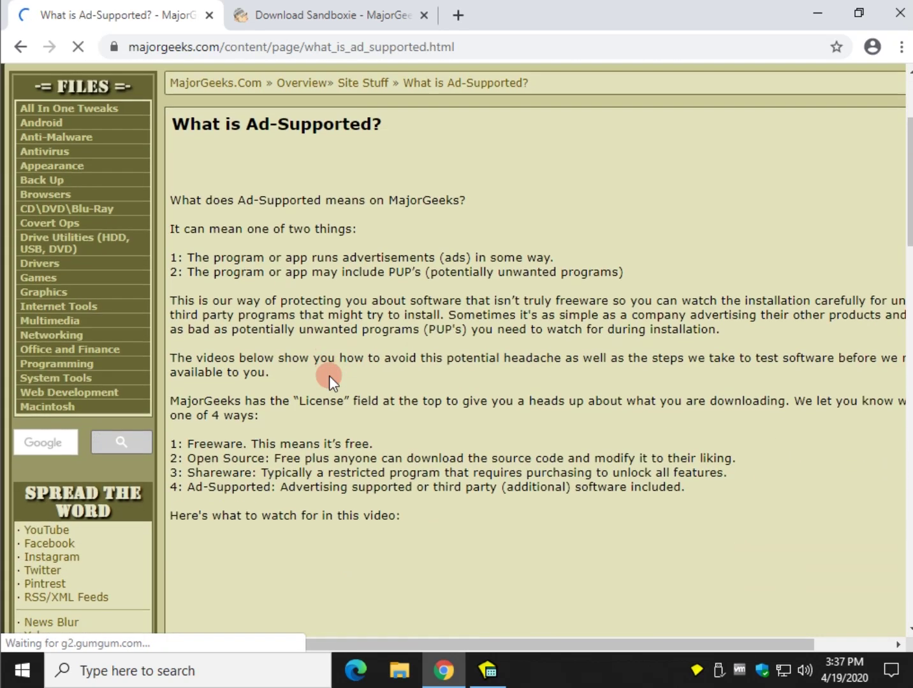
scroll(328, 374, "down", 5)
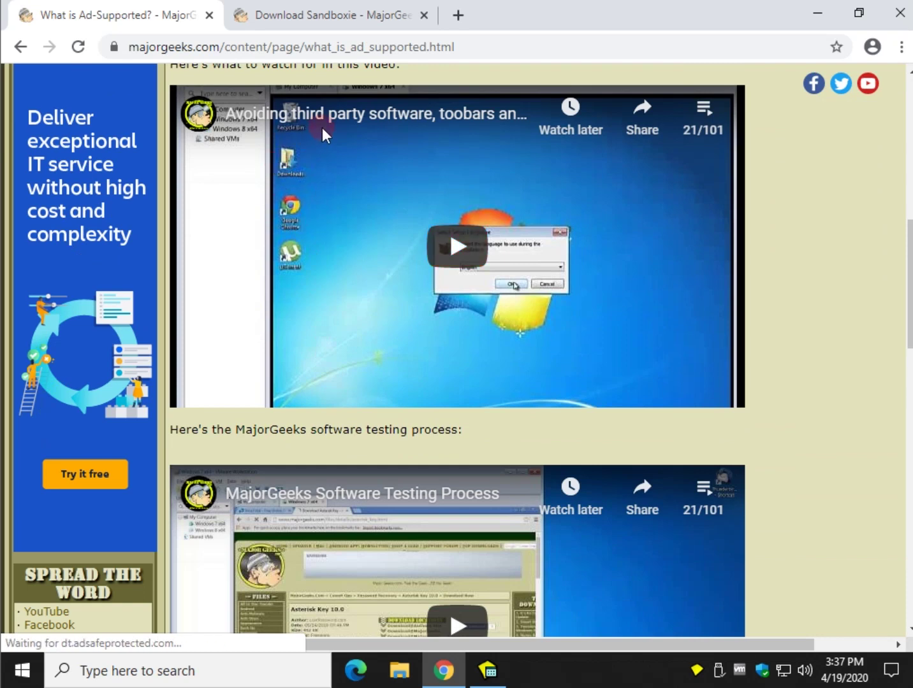
scroll(313, 545, "down", 1)
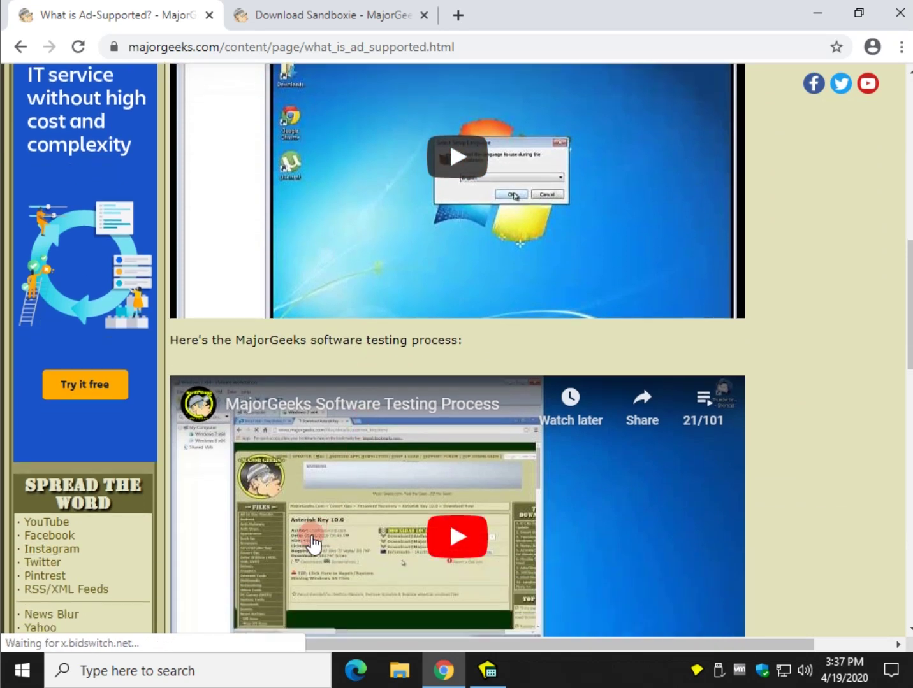
Return to the Unlocker download page, then close the tab and minimize Chrome
left_click(20, 46)
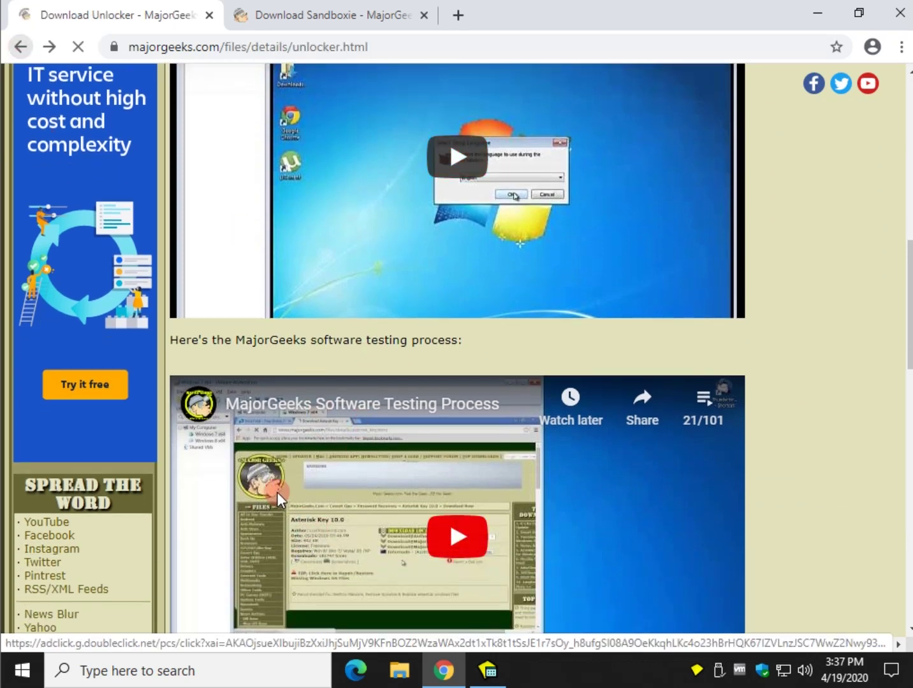
scroll(372, 437, "up", 1)
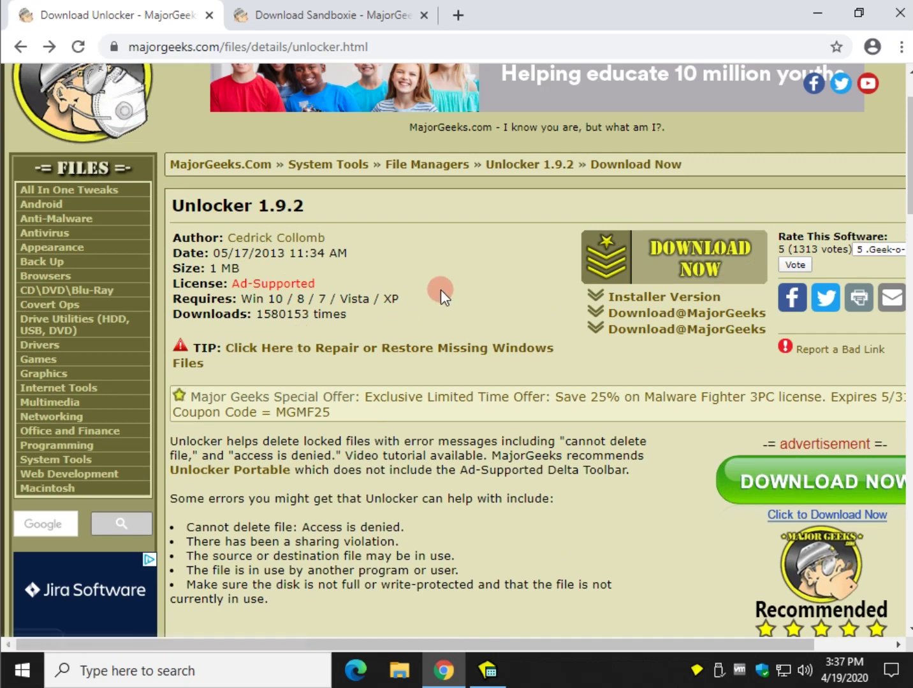
scroll(382, 319, "down", 3)
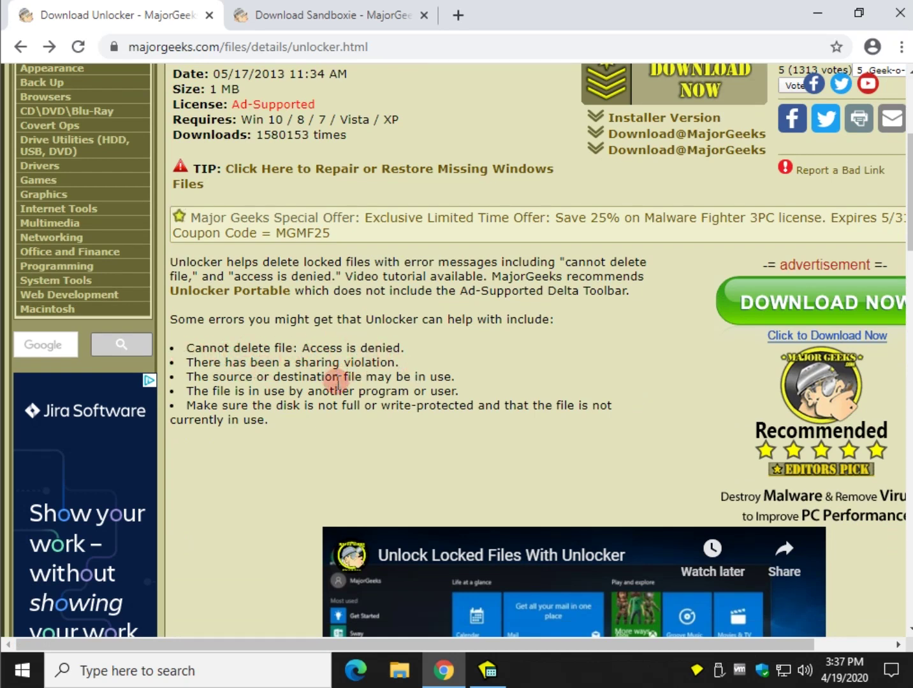
scroll(339, 381, "down", 4)
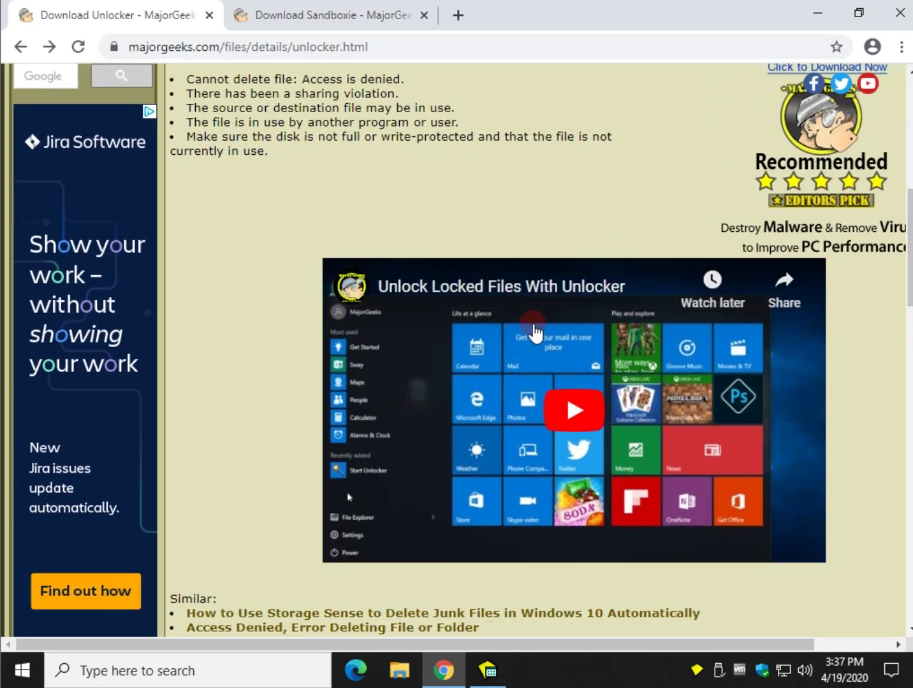
scroll(534, 333, "up", 8)
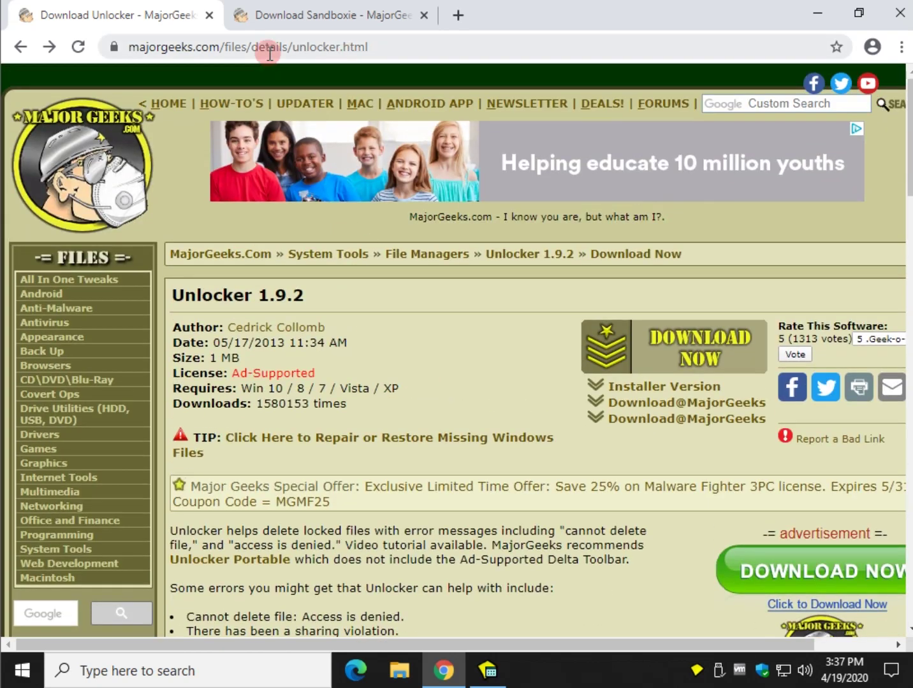
key("ctrl+w")
left_click(818, 14)
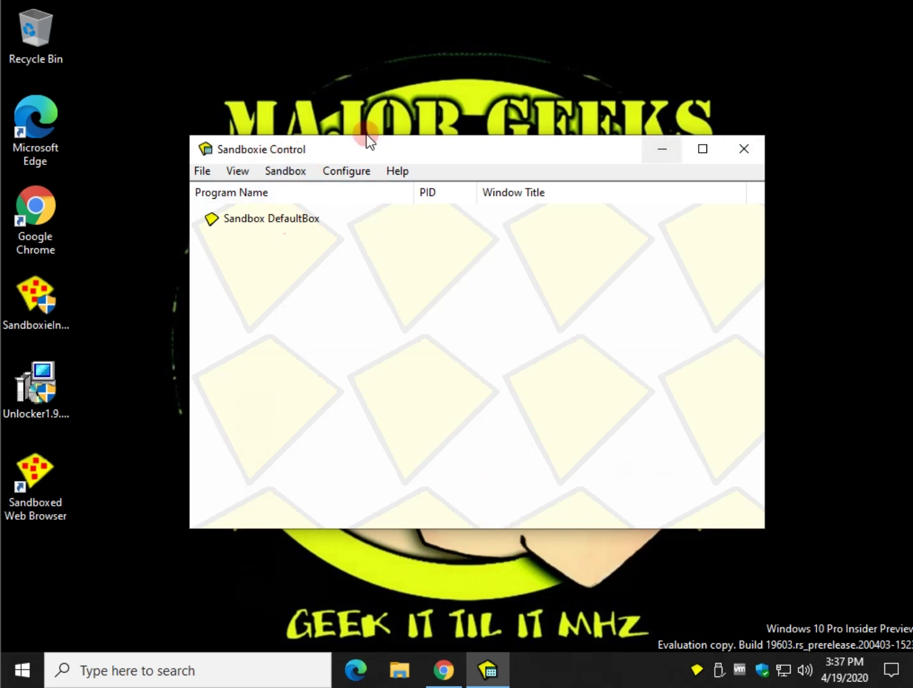
Start the web browser in DefaultBox via Sandbox > DefaultBox > Run Sandboxed > Run Web Browser
left_click(298, 174)
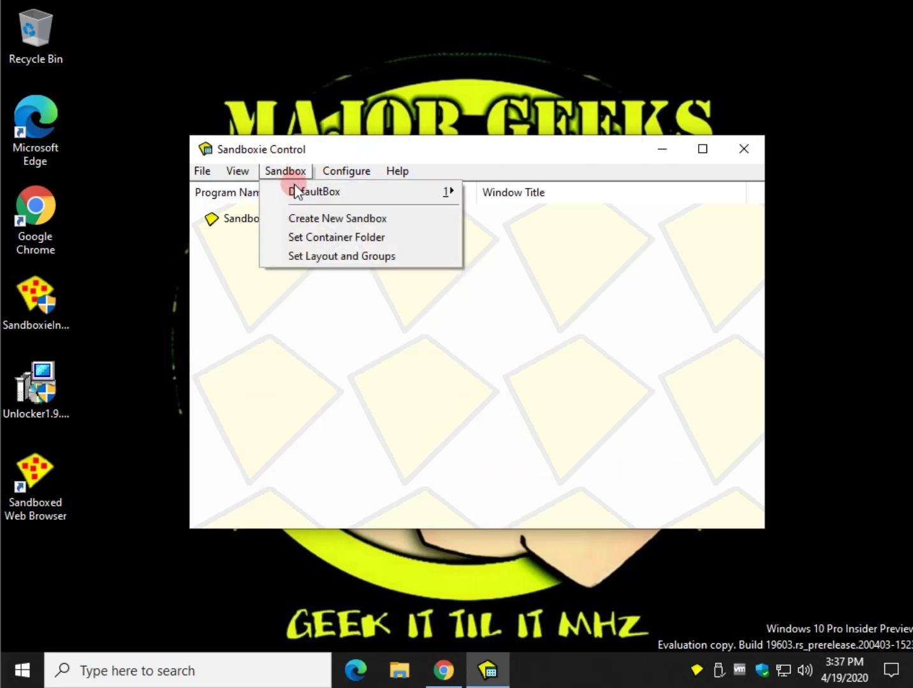
mouse_move(299, 196)
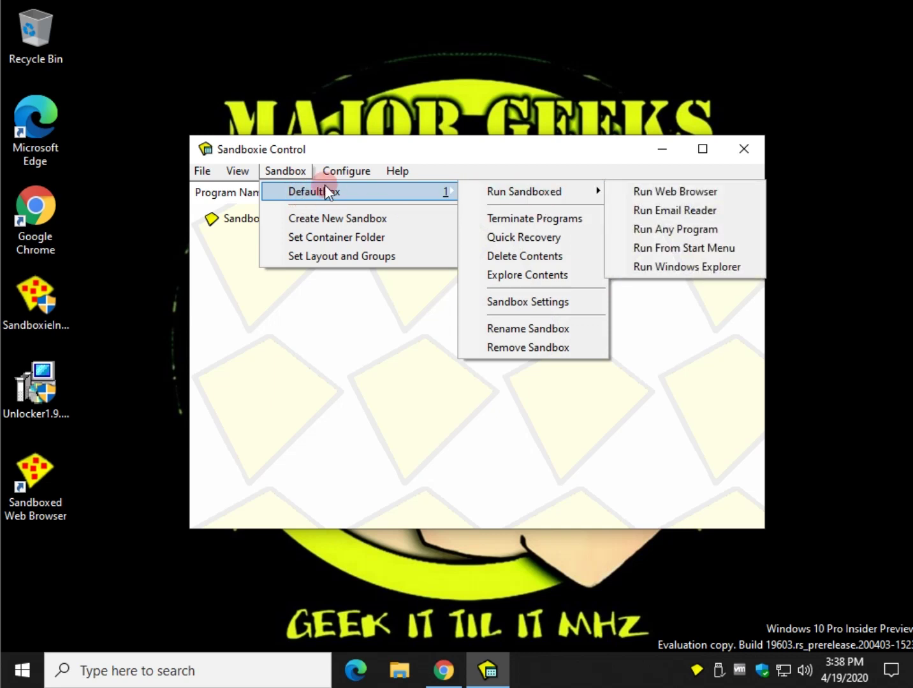
mouse_move(586, 188)
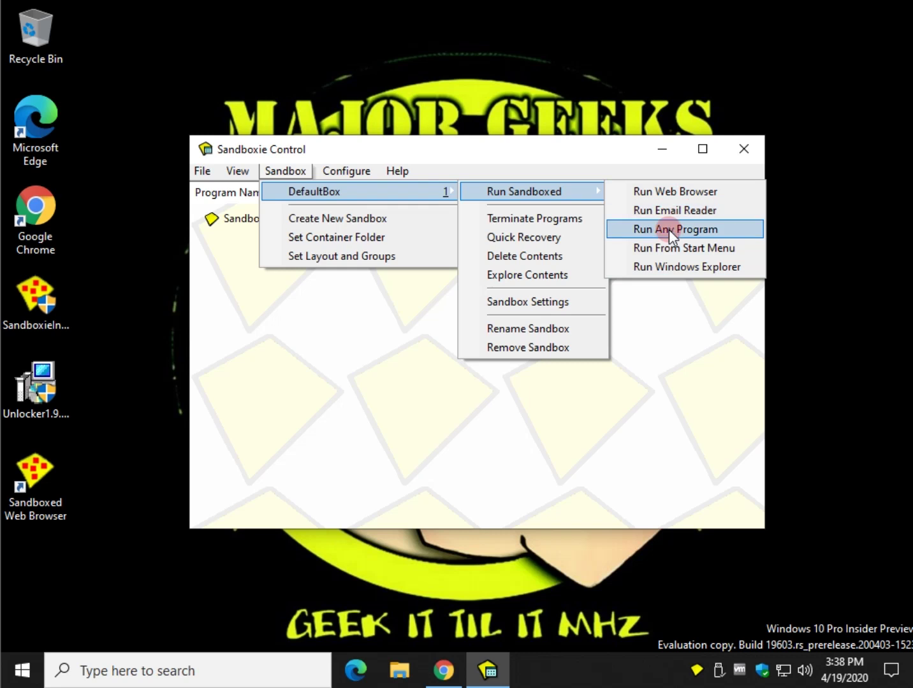
left_click(678, 191)
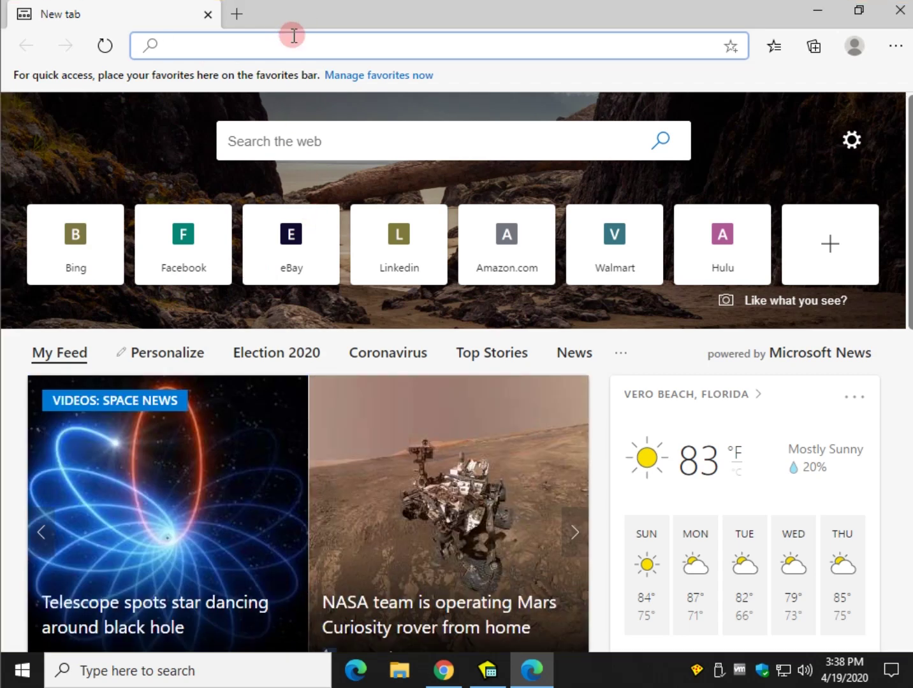
Load majorgeeks.com in the sandboxed Edge and allow the site's notifications
type("ma")
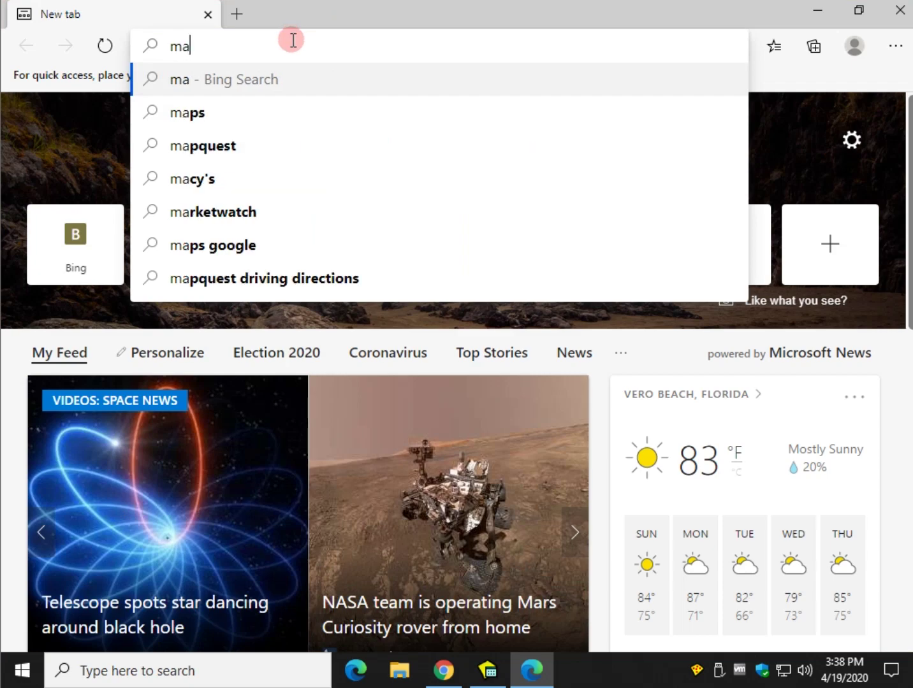
type("jorgeeks.com")
key("Return")
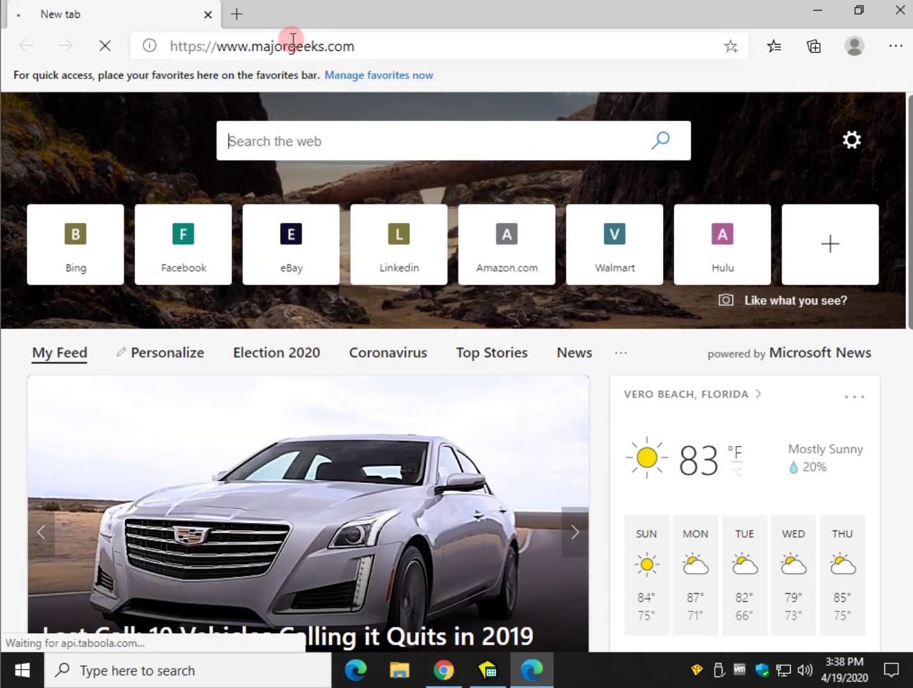
scroll(461, 406, "down", 3)
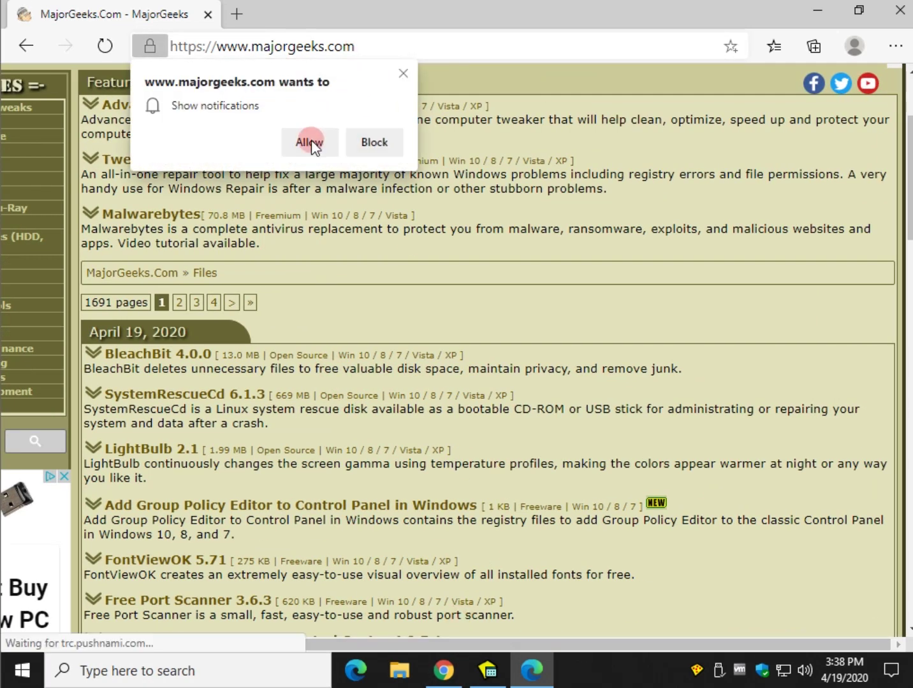
left_click(311, 142)
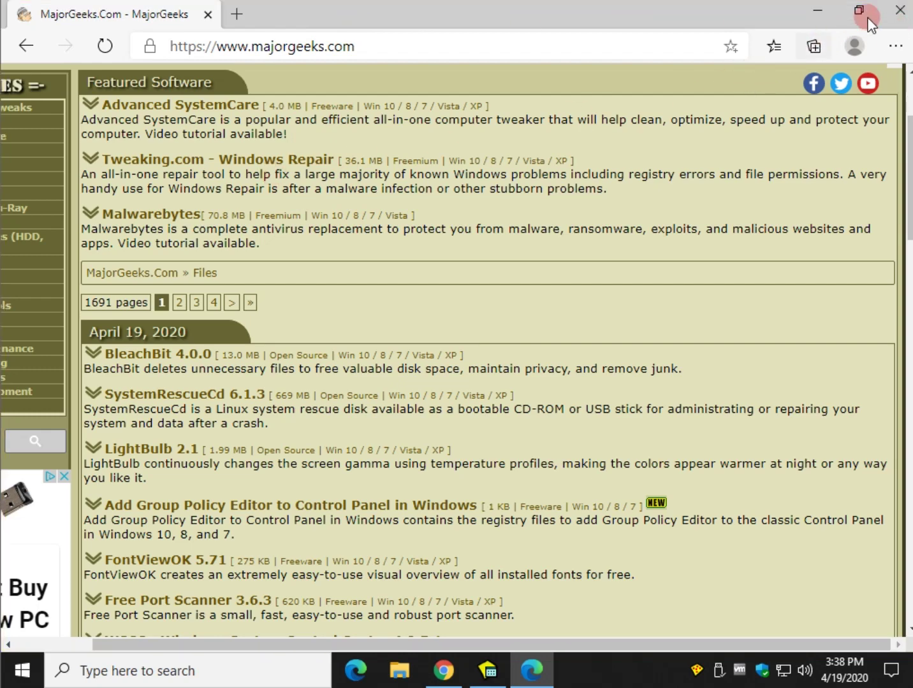
Close the sandboxed Edge window and hide Sandboxie Control, accepting the hide message
left_click(898, 11)
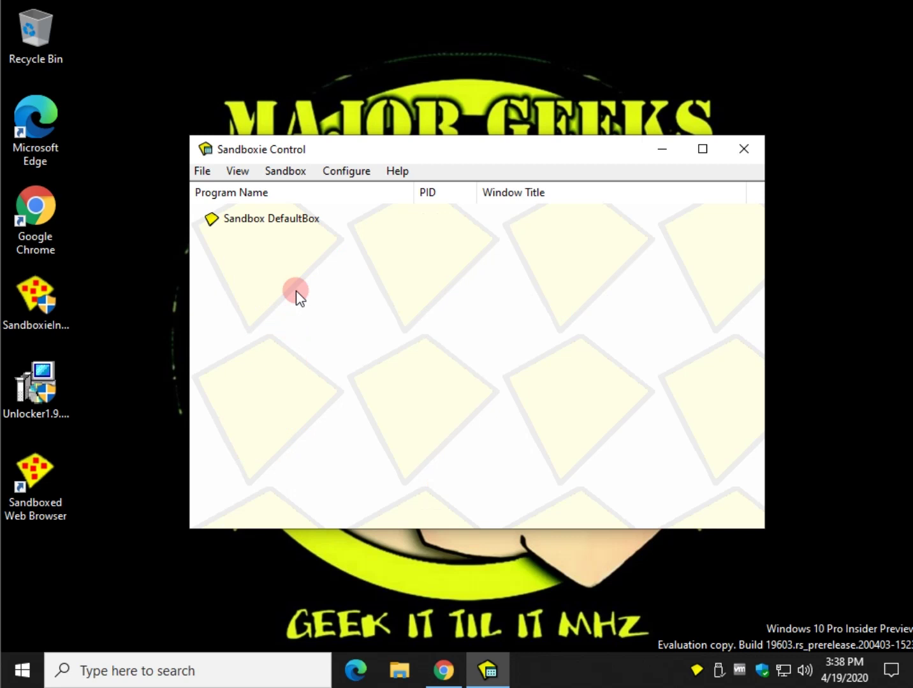
left_click(743, 149)
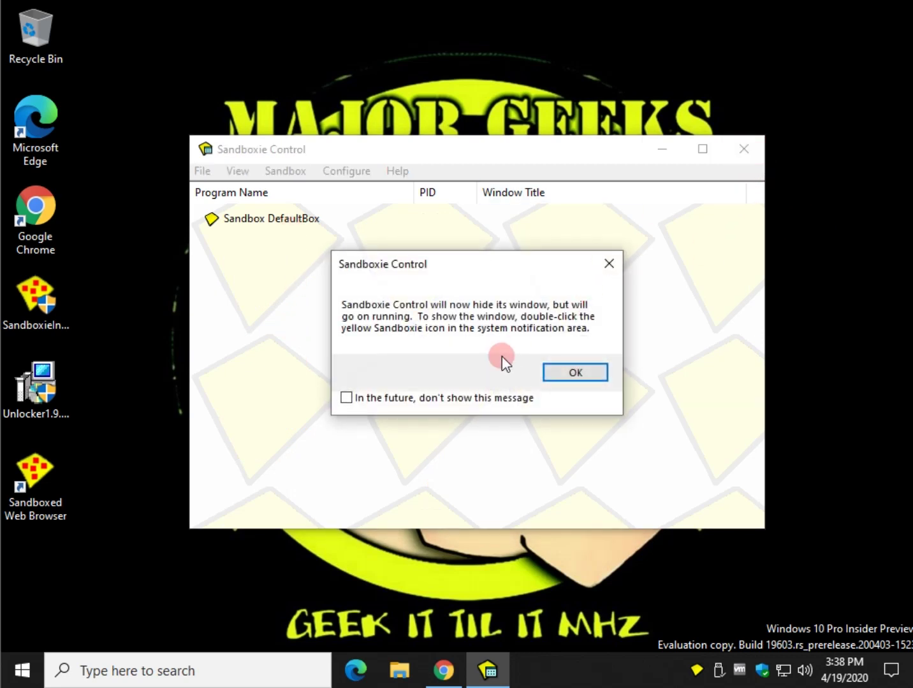
left_click(573, 373)
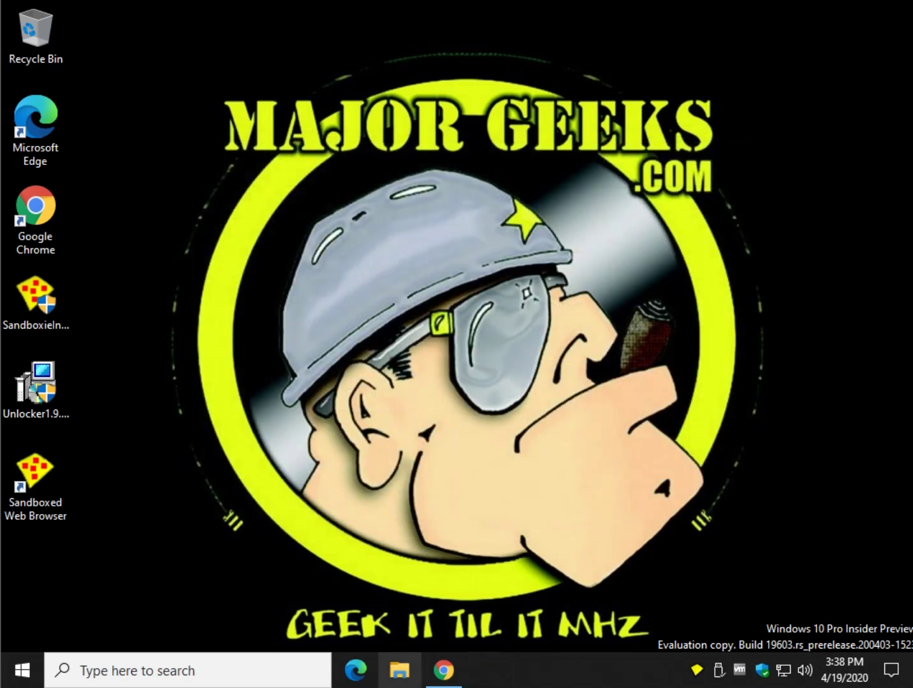
Open the Run Sandboxed dialog for DefaultBox from the Sandboxie tray icon
right_click(697, 671)
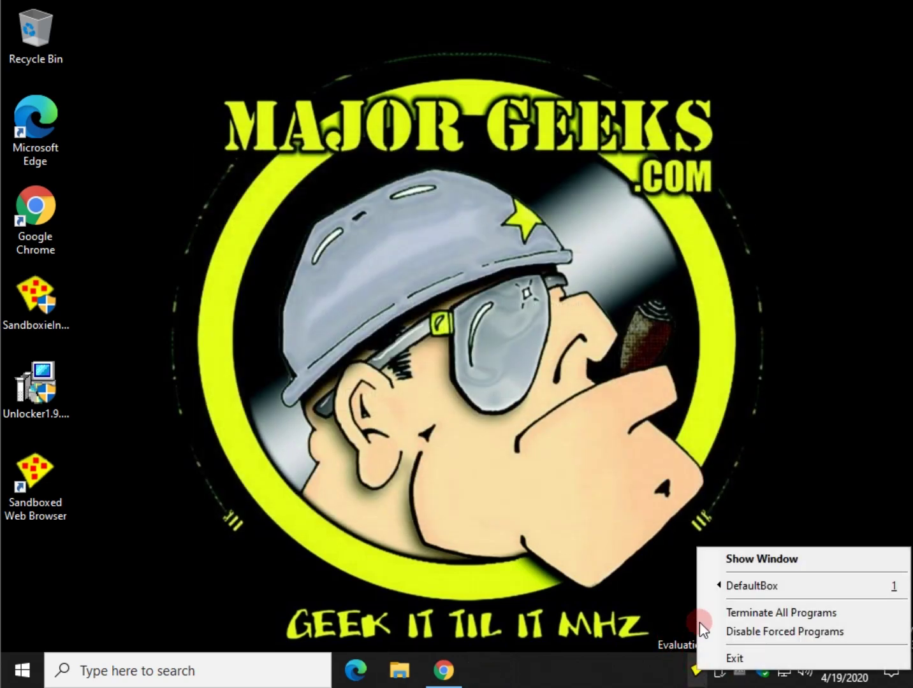
mouse_move(728, 578)
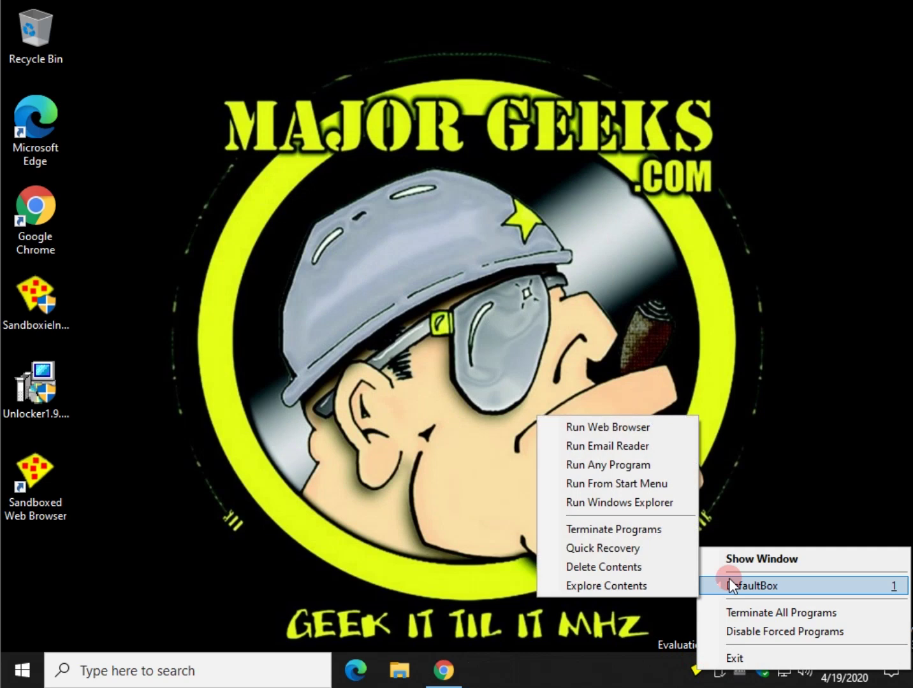
left_click(583, 469)
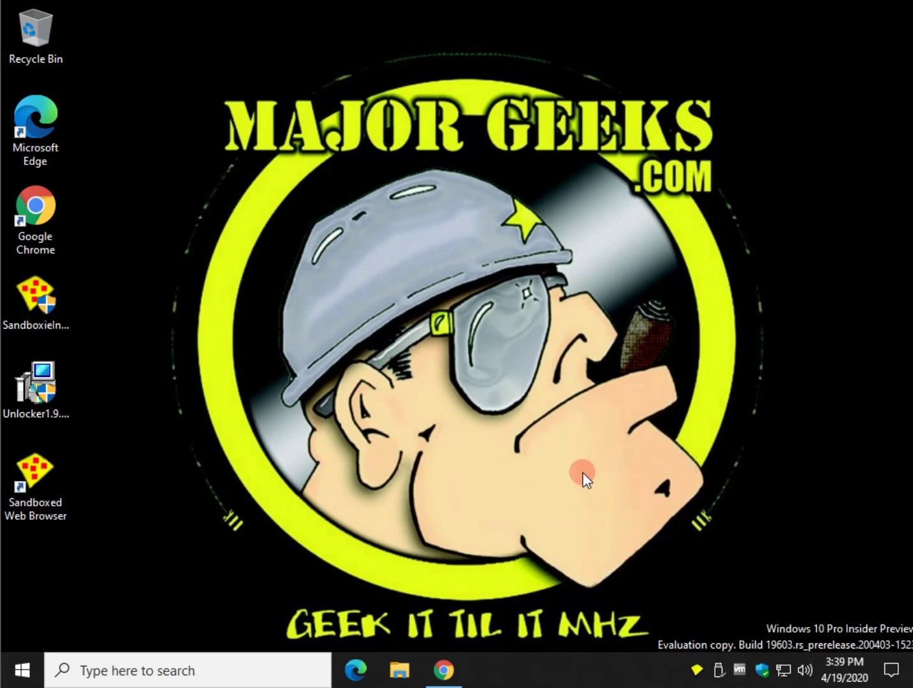
left_click_drag(286, 108, 412, 118)
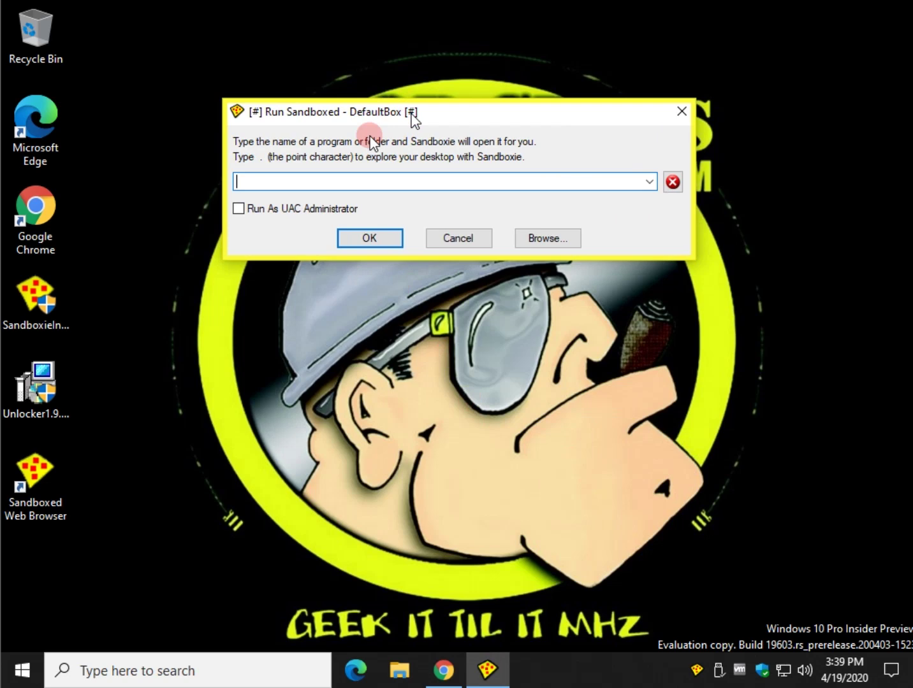
Copy the Unlocker1.9.2.exe path into the program field and delete the leading quote
left_click(45, 389)
right_click(50, 394)
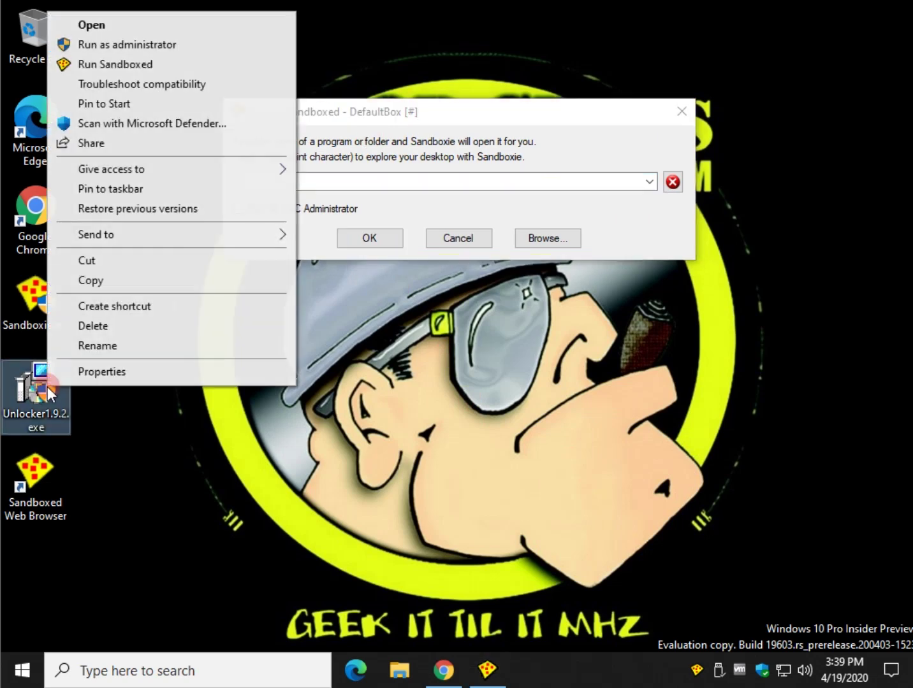
left_click(98, 373)
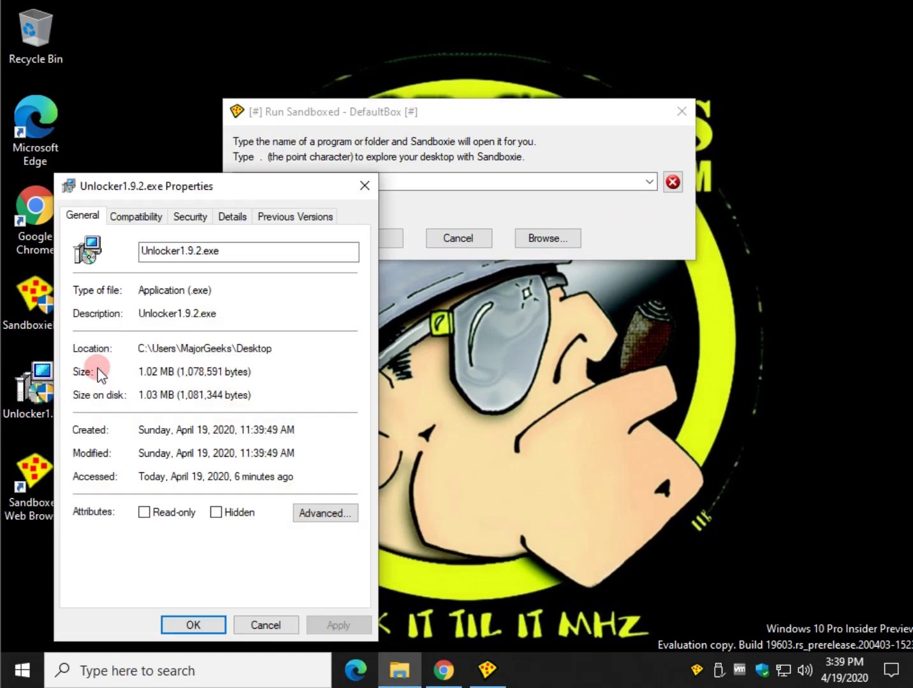
left_click(365, 185)
right_click(45, 387)
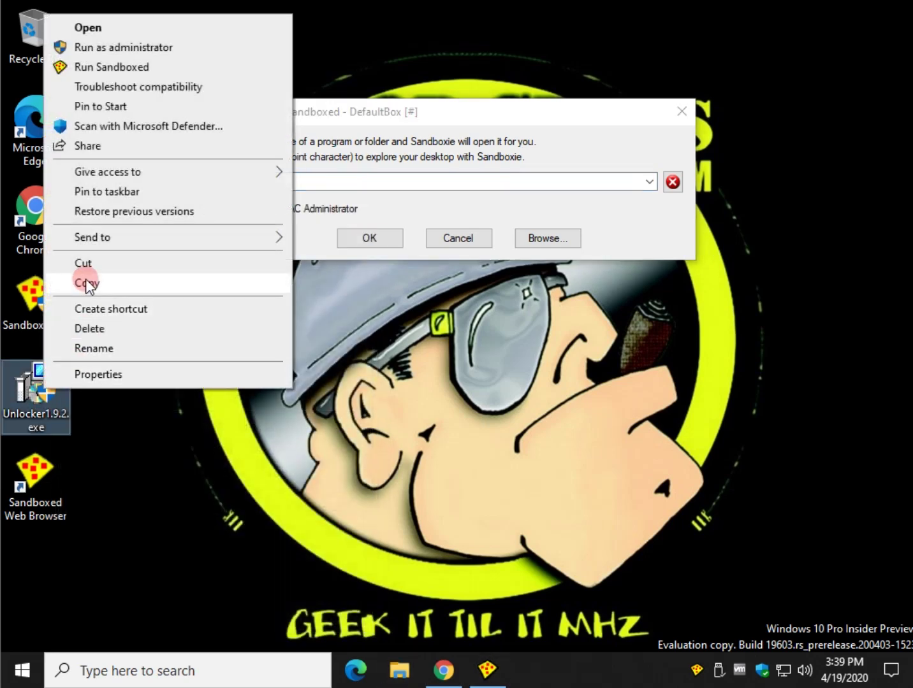
left_click(87, 283)
left_click(341, 183)
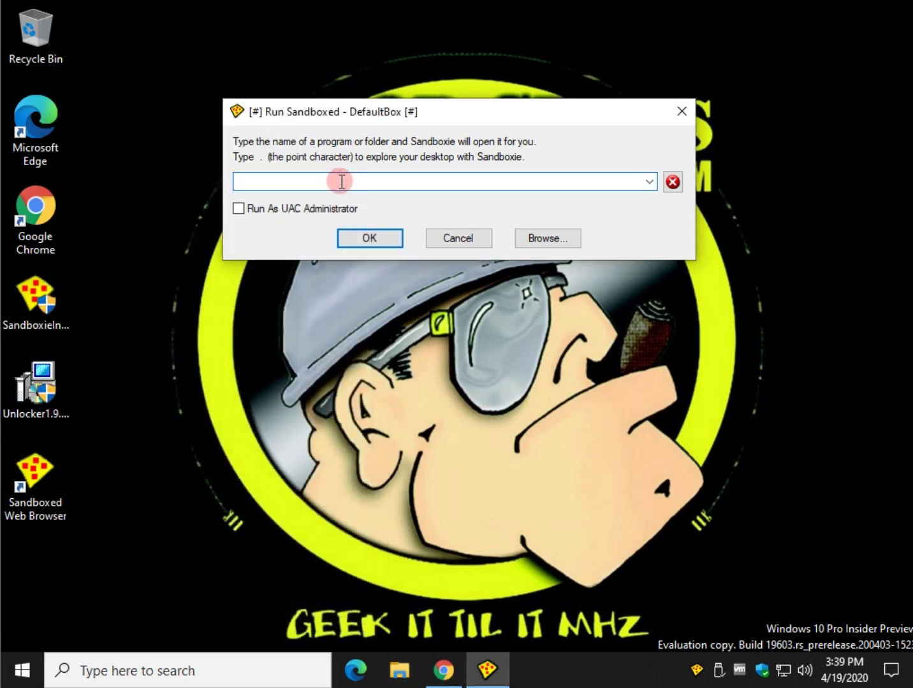
key("ctrl+v")
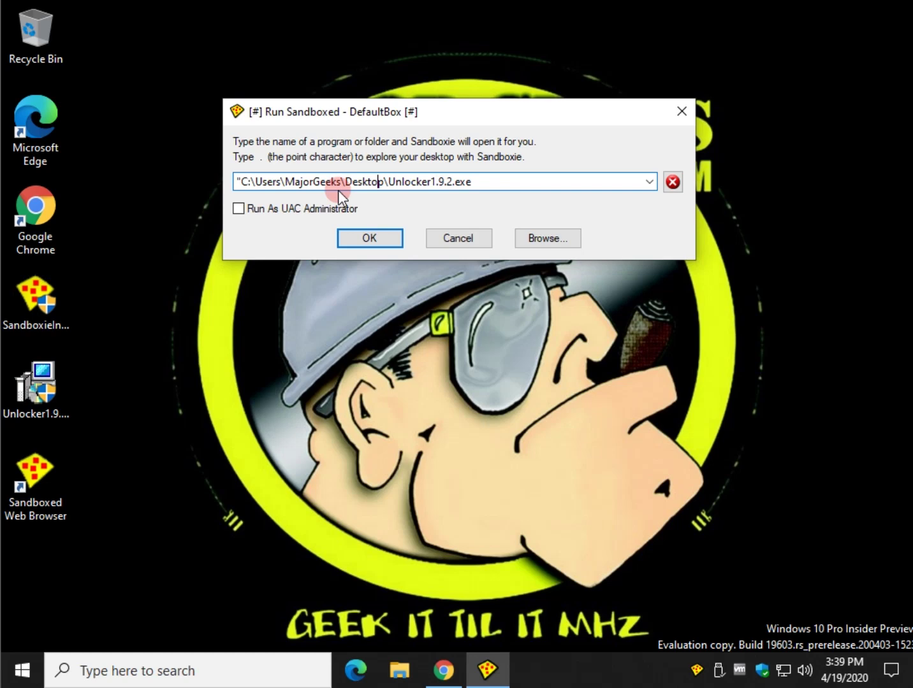
key("Delete")
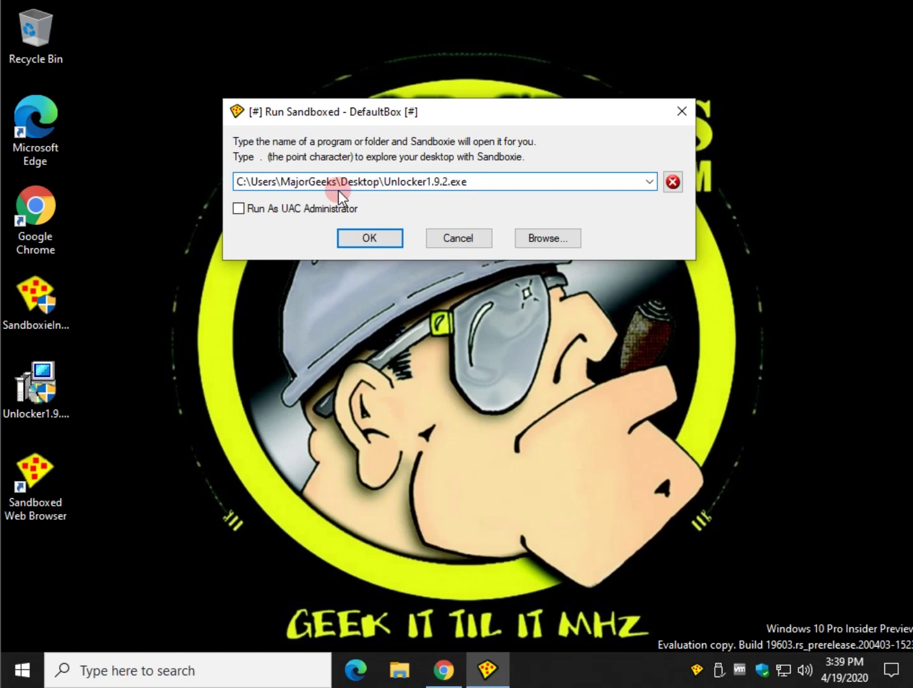
Confirm the sandboxed launch, keep English, and move past the Unlocker Setup welcome page
left_click(369, 238)
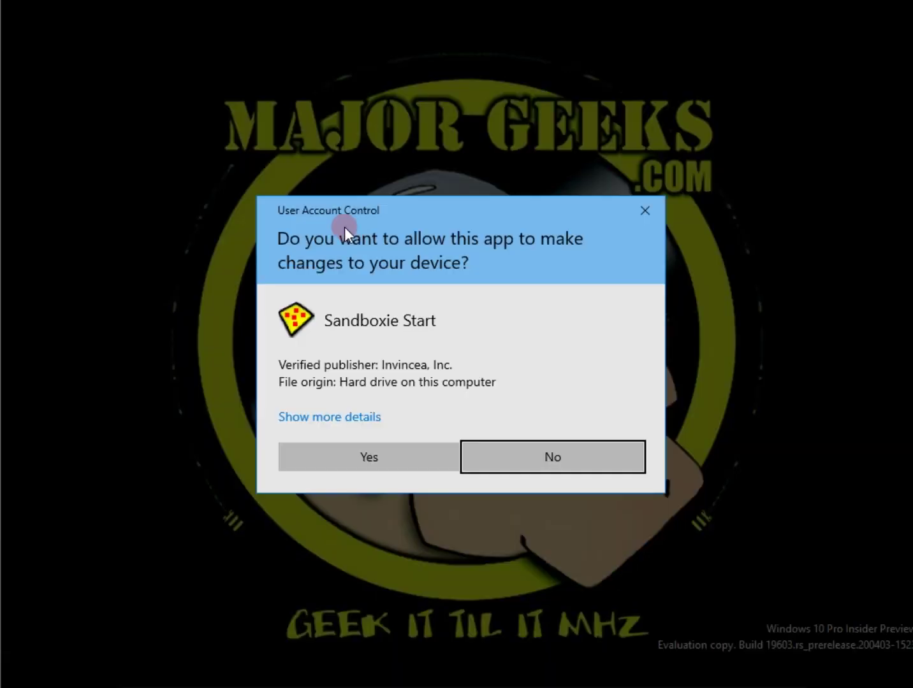
left_click(388, 456)
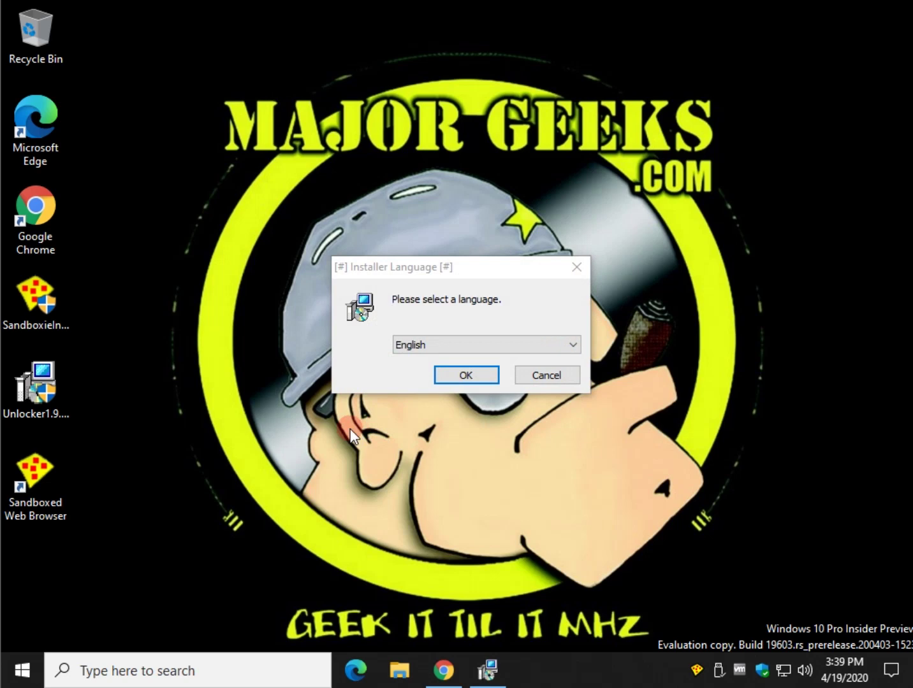
left_click(465, 376)
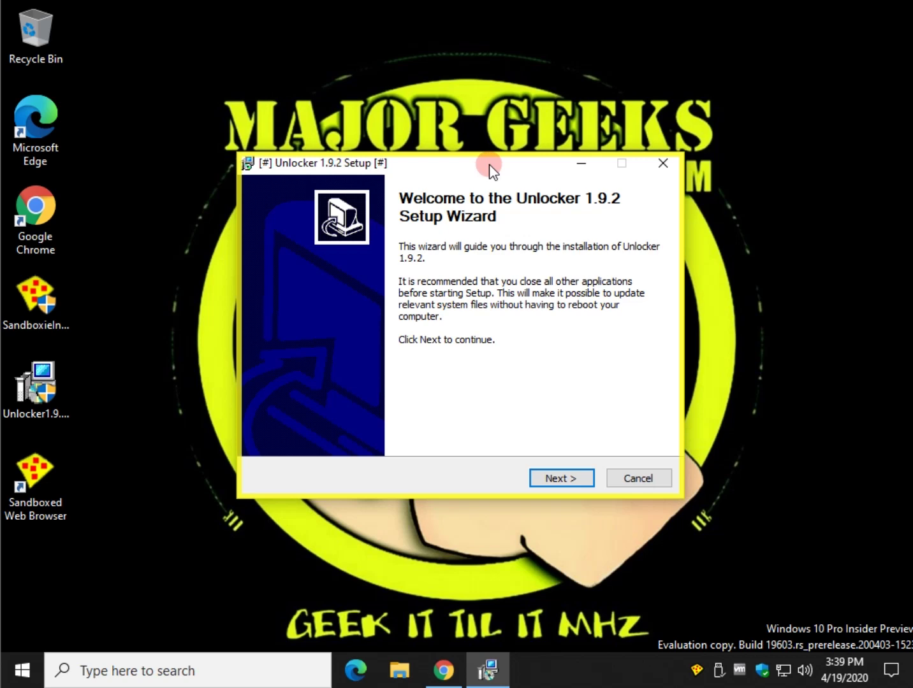
left_click(567, 482)
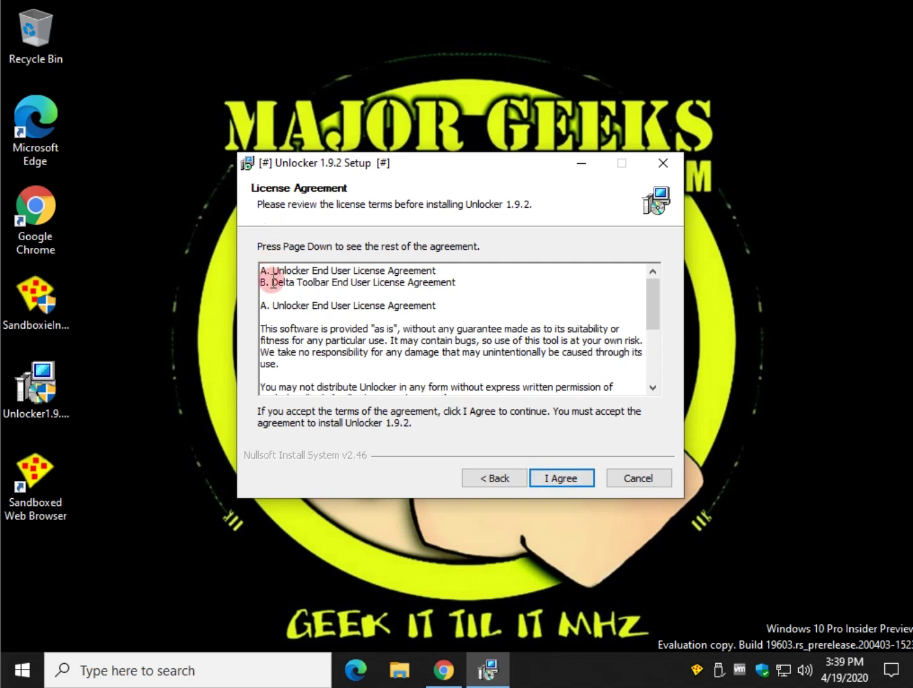
Accept the Unlocker 1.9.2 license agreement
left_click_drag(273, 282, 482, 281)
left_click(483, 281)
left_click(536, 487)
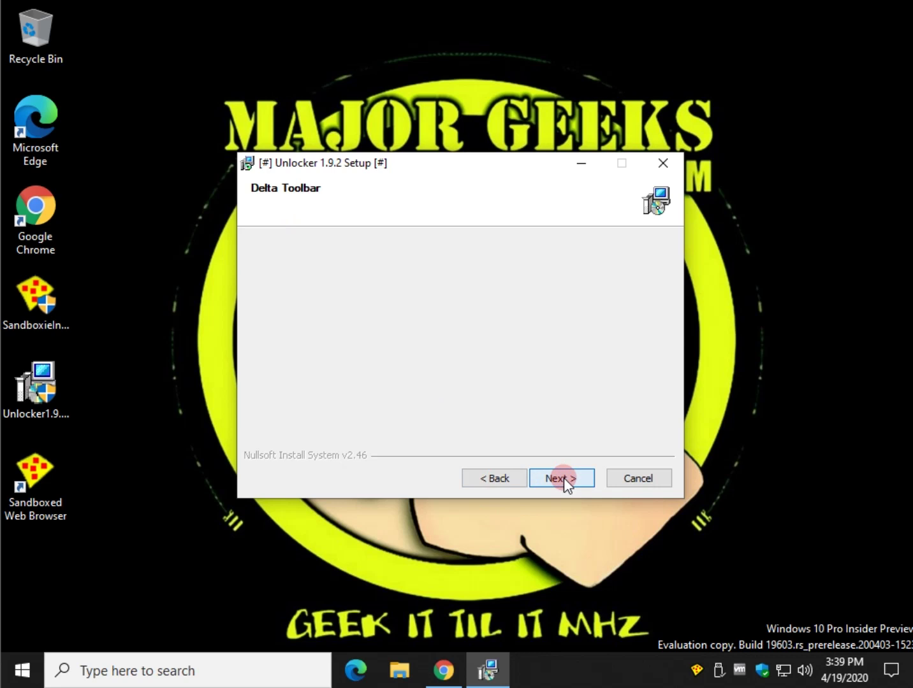
left_click(493, 481)
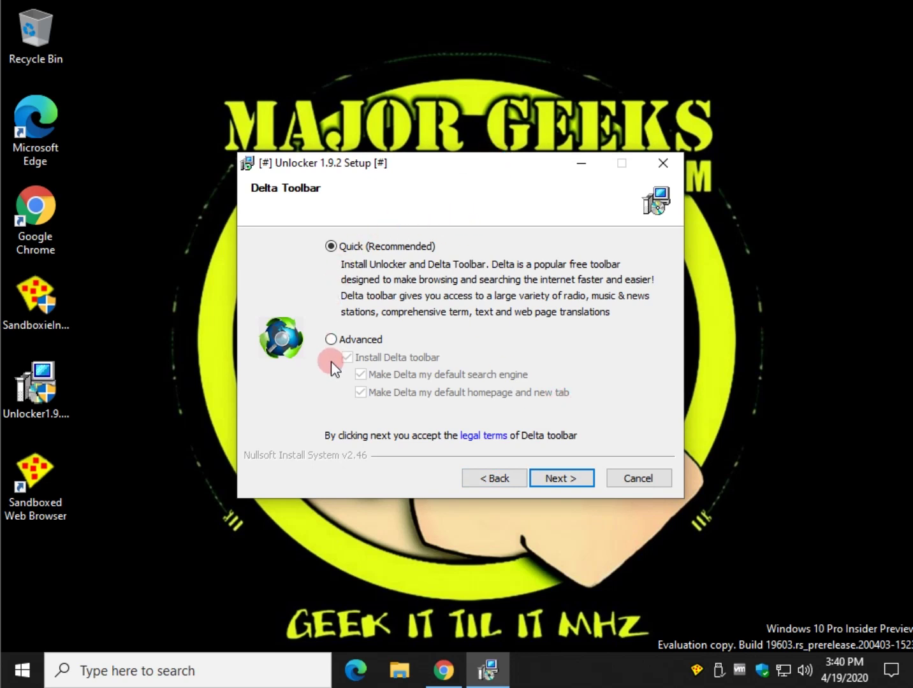
Choose the Advanced install options with the Delta toolbar unticked
left_click(329, 334)
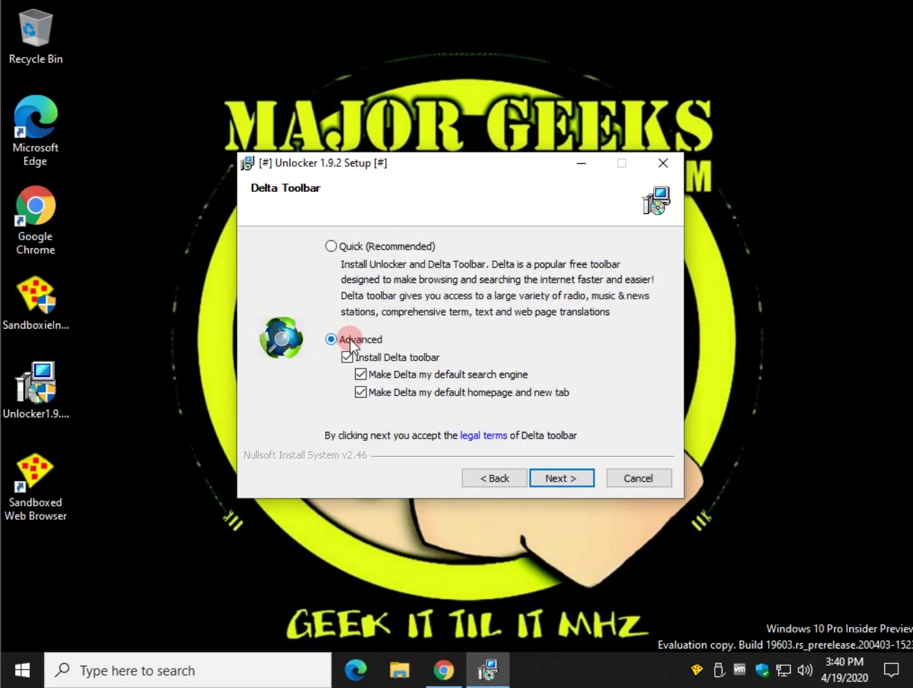
left_click(346, 358)
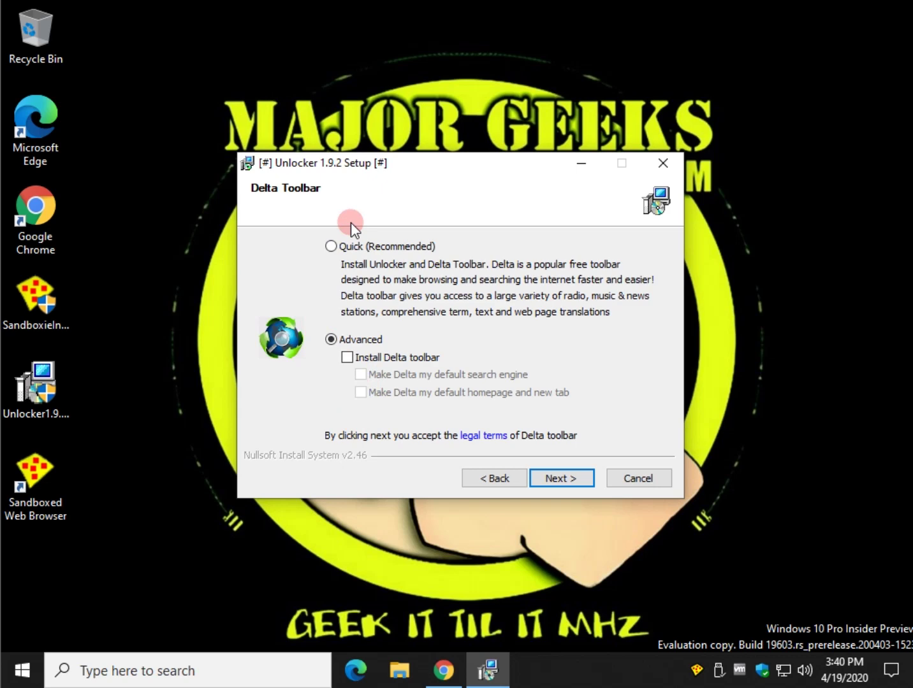
left_click(331, 246)
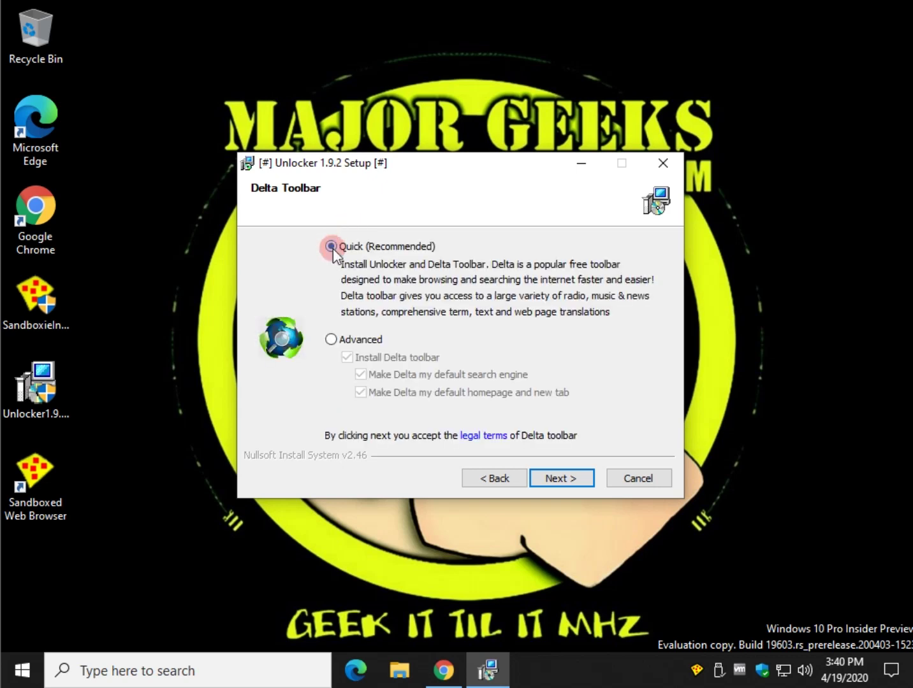
left_click(331, 340)
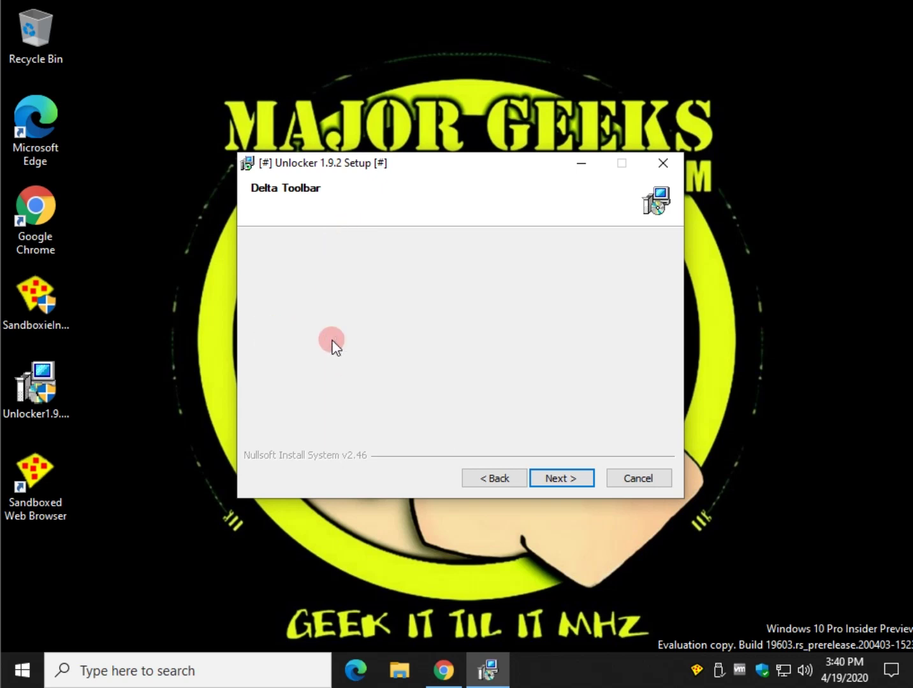
left_click(347, 360)
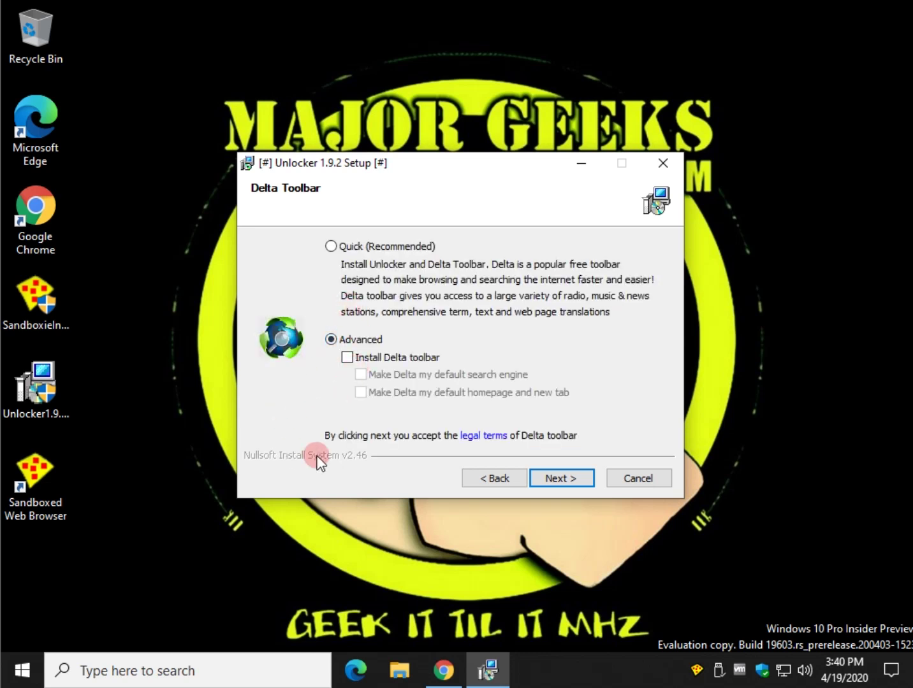
Install Unlocker to the default C:\Program Files\Unlocker folder and close the finished wizard
left_click(559, 477)
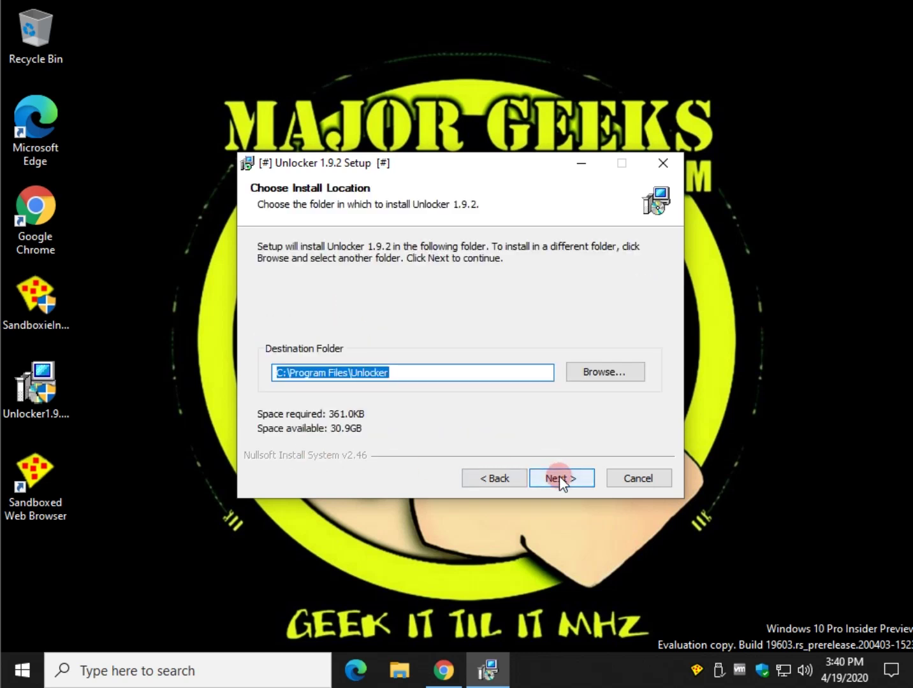
left_click(559, 477)
left_click(559, 478)
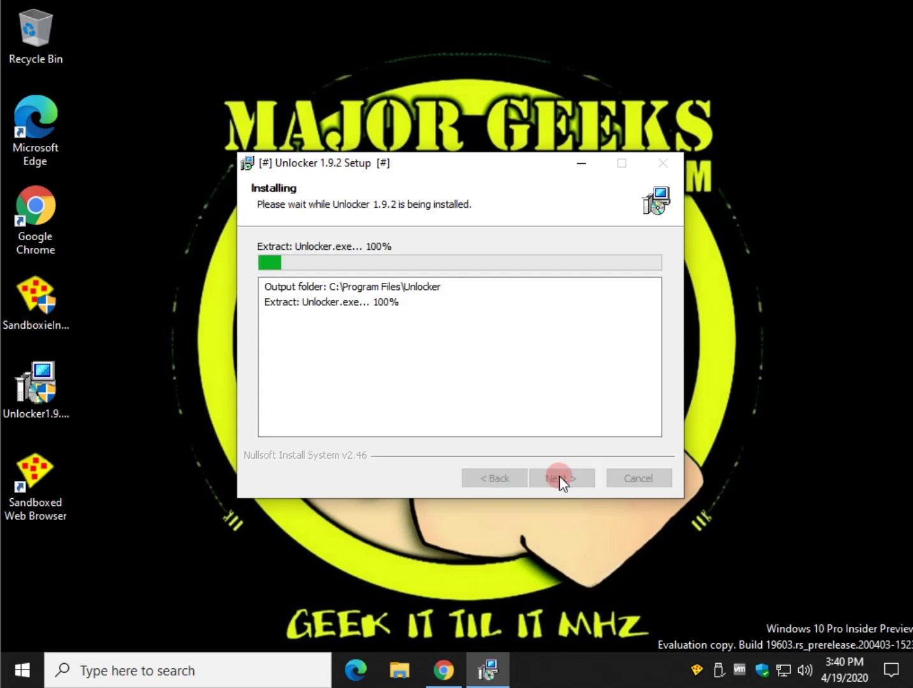
left_click(556, 478)
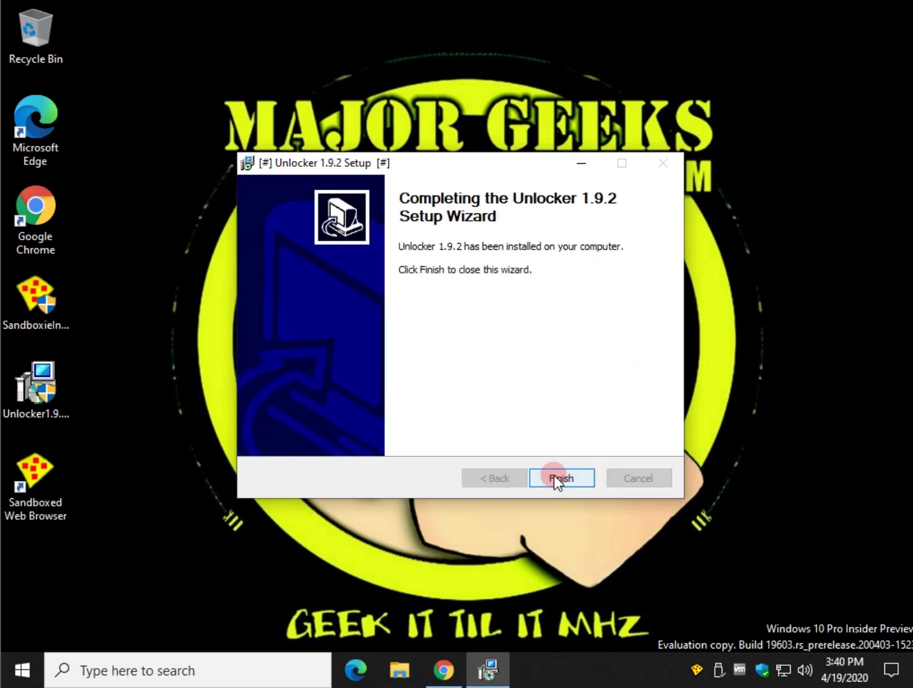
left_click(555, 478)
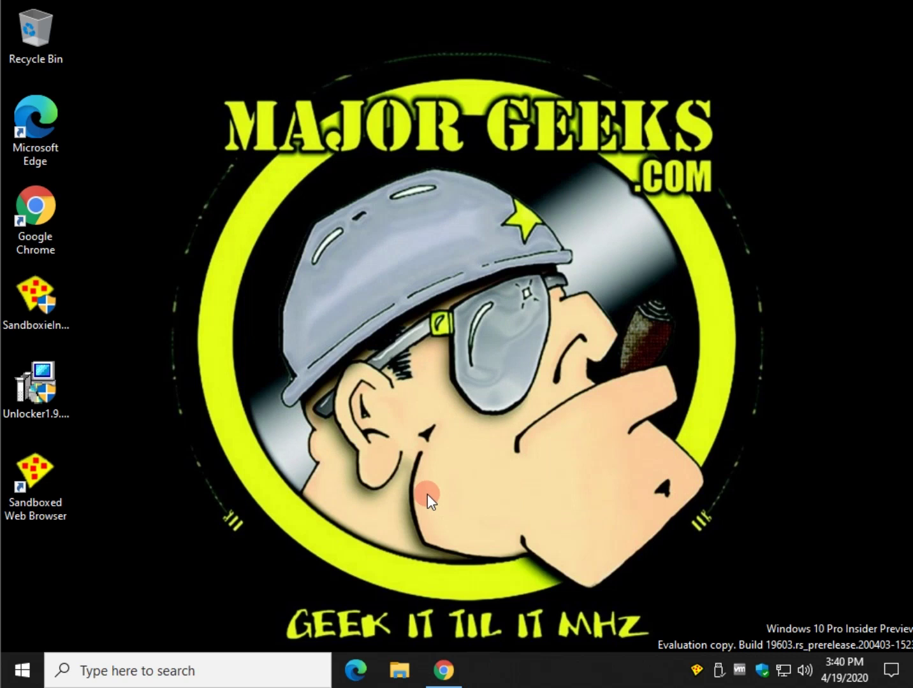
left_click(48, 489)
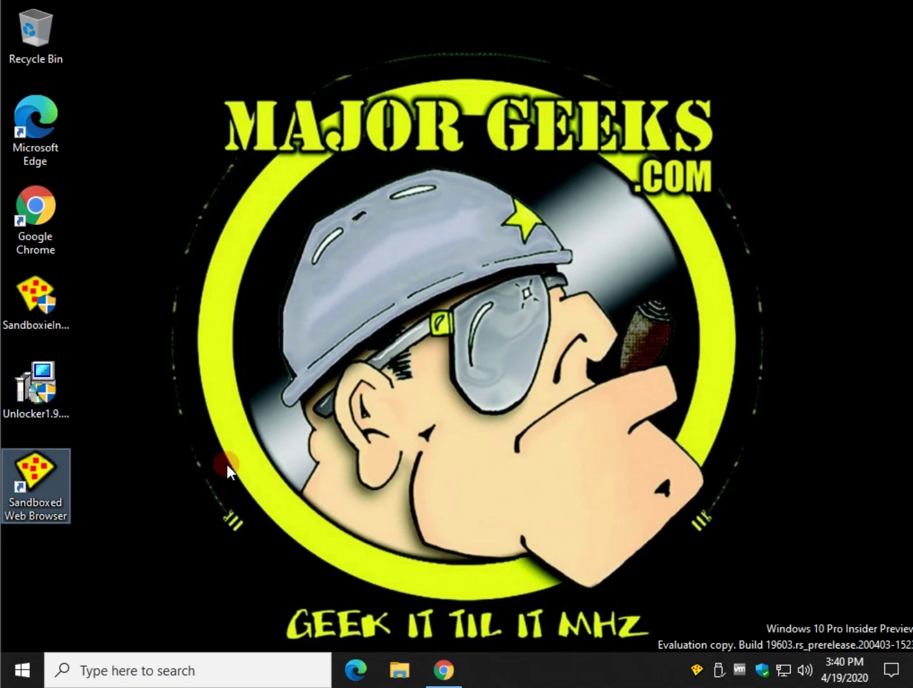
left_click(49, 292)
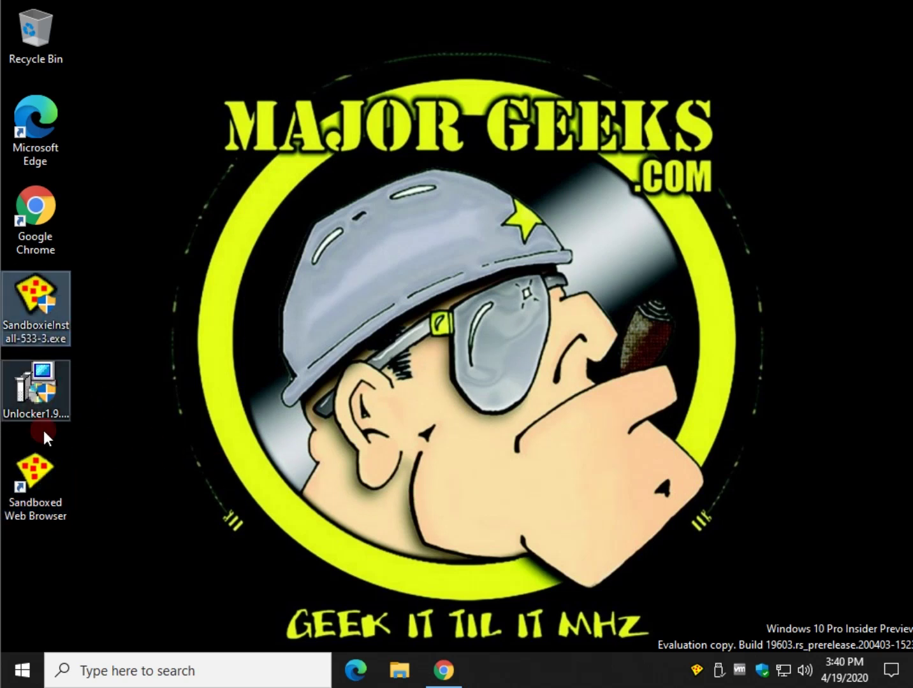
left_click(43, 494)
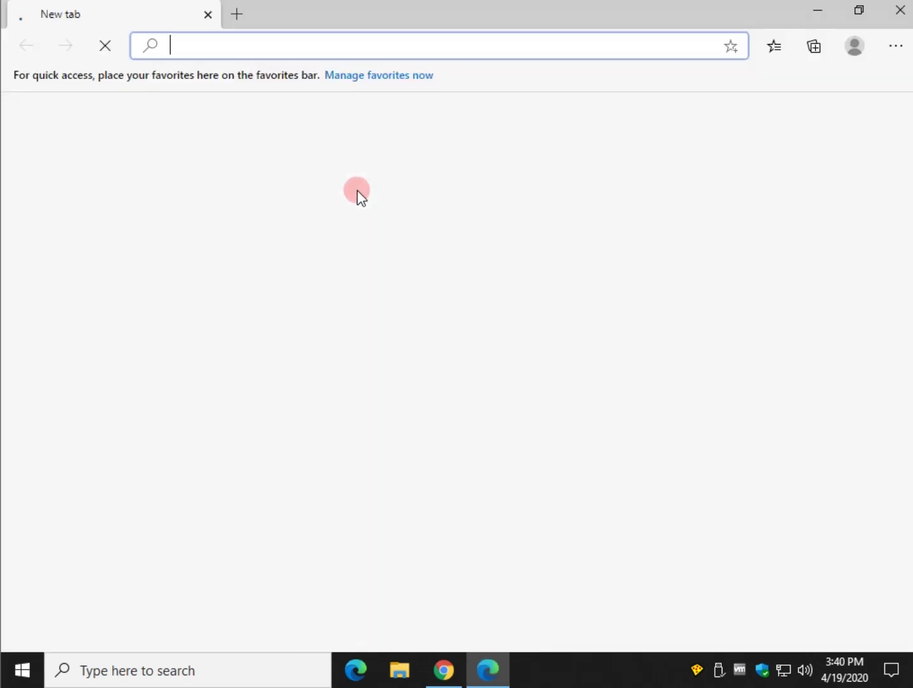
left_click(899, 10)
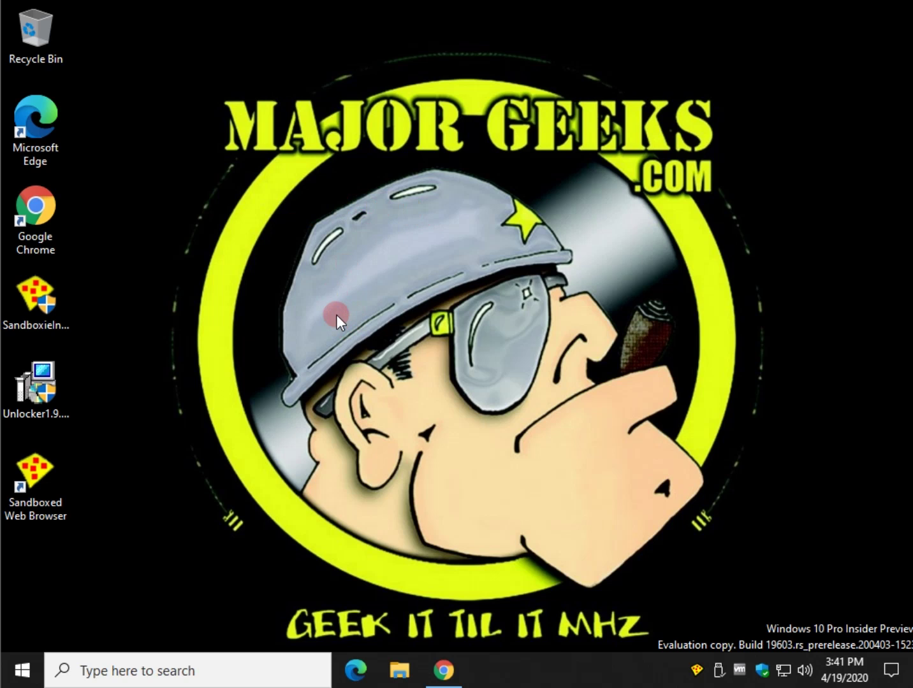
right_click(701, 671)
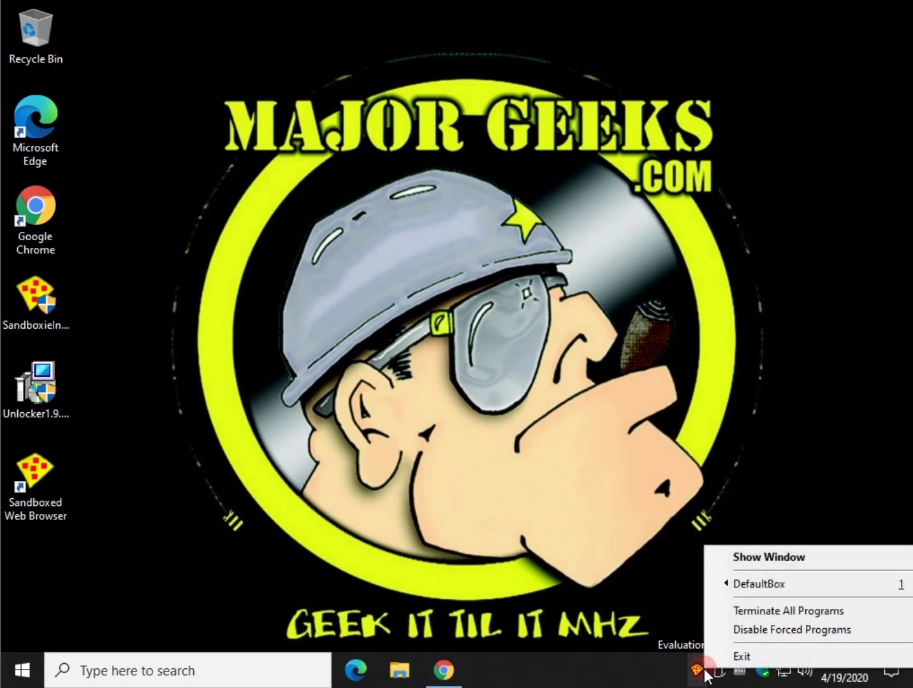
mouse_move(742, 587)
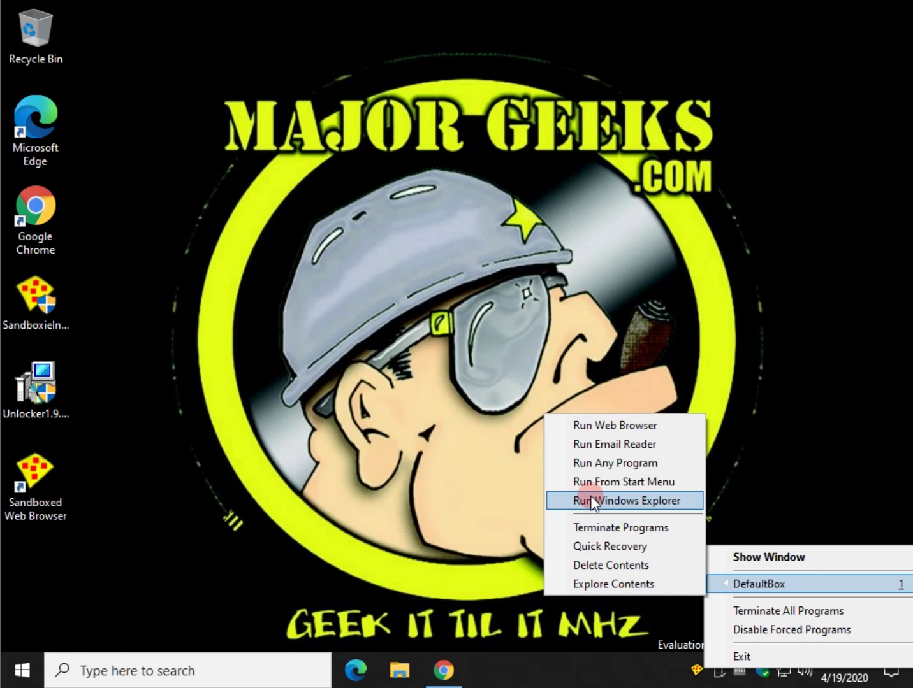
left_click(590, 581)
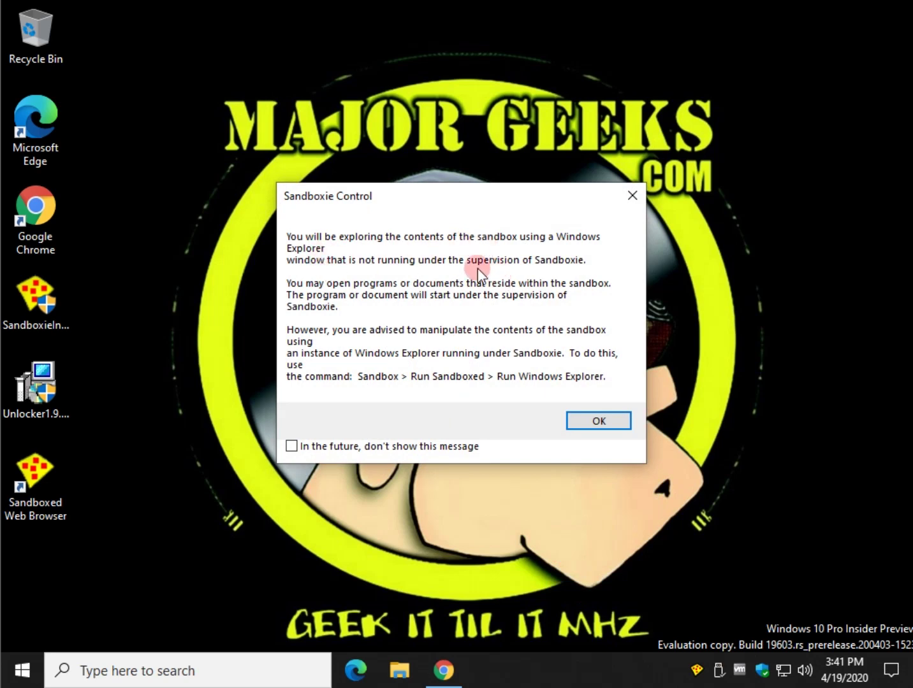
left_click(590, 423)
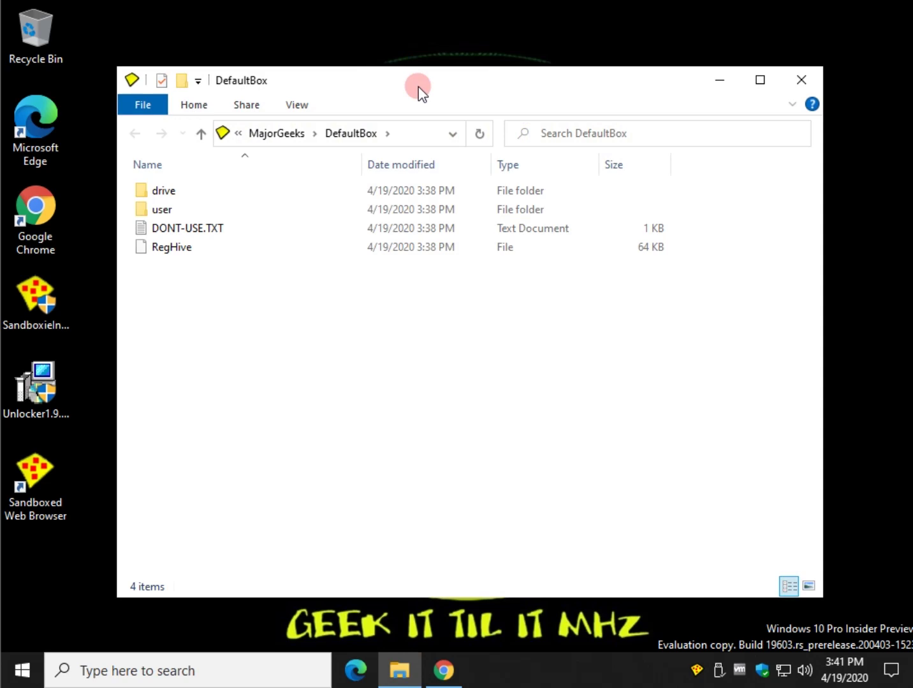
left_click(800, 88)
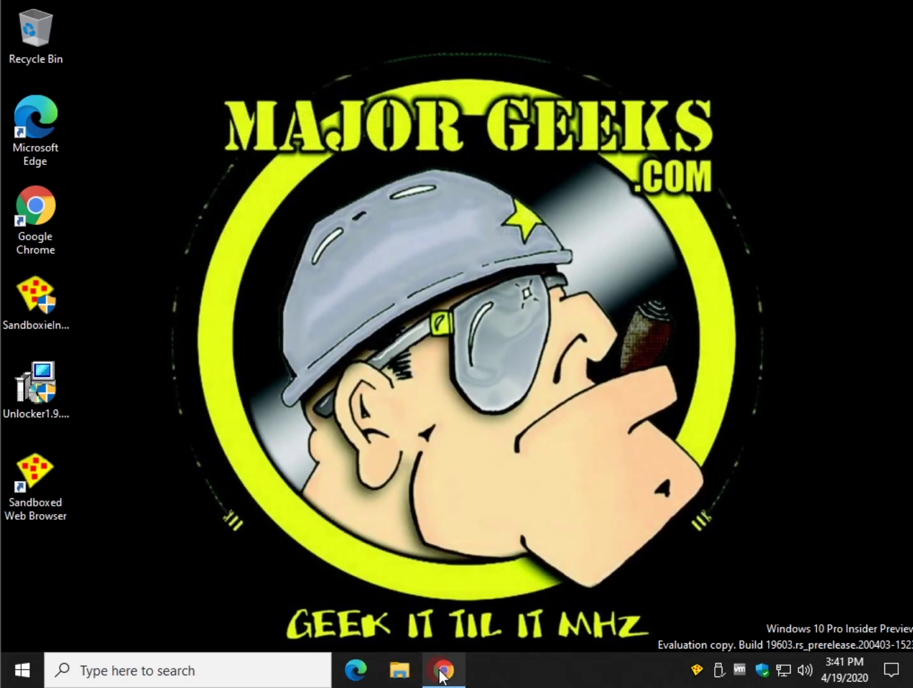
Restore Chrome from the taskbar to show the MajorGeeks Sandboxie 5.33.3 download page
left_click(444, 671)
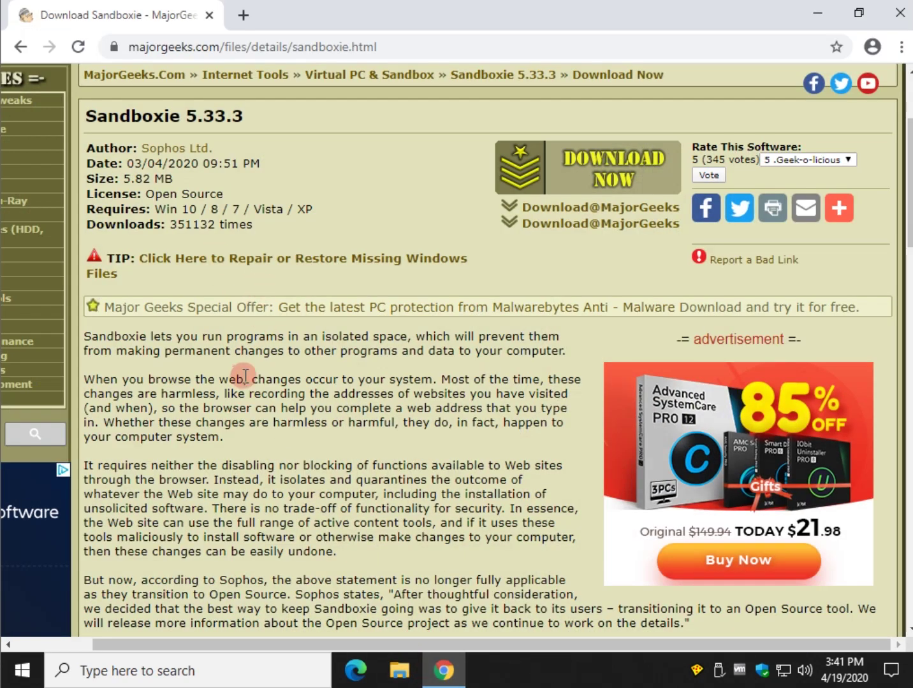